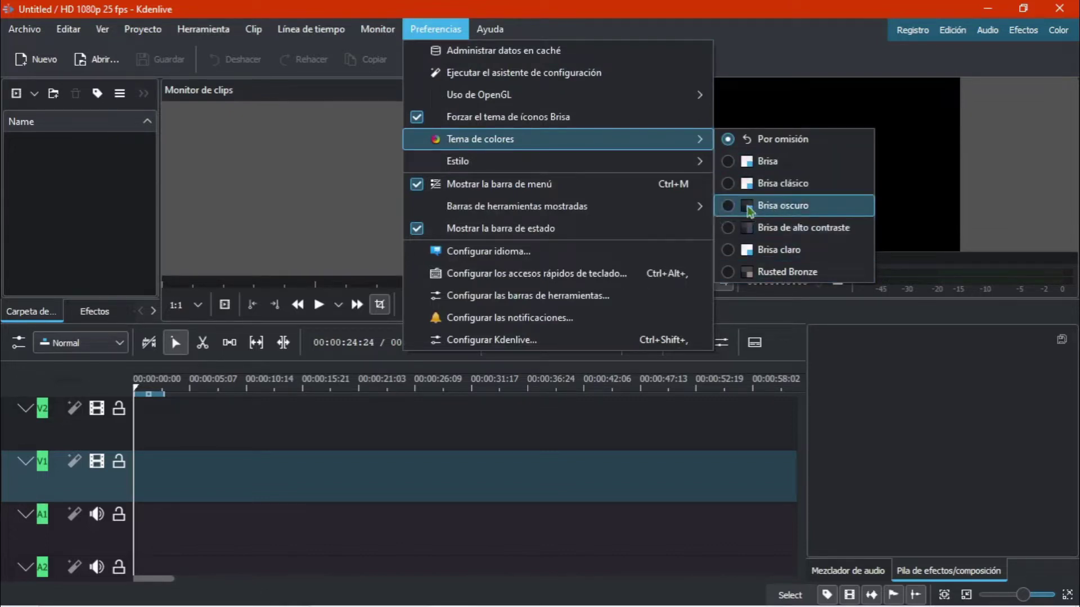
Apply the Brisa oscuro colour theme and close the clip monitor, keeping the project bin displayed
left_click(729, 207)
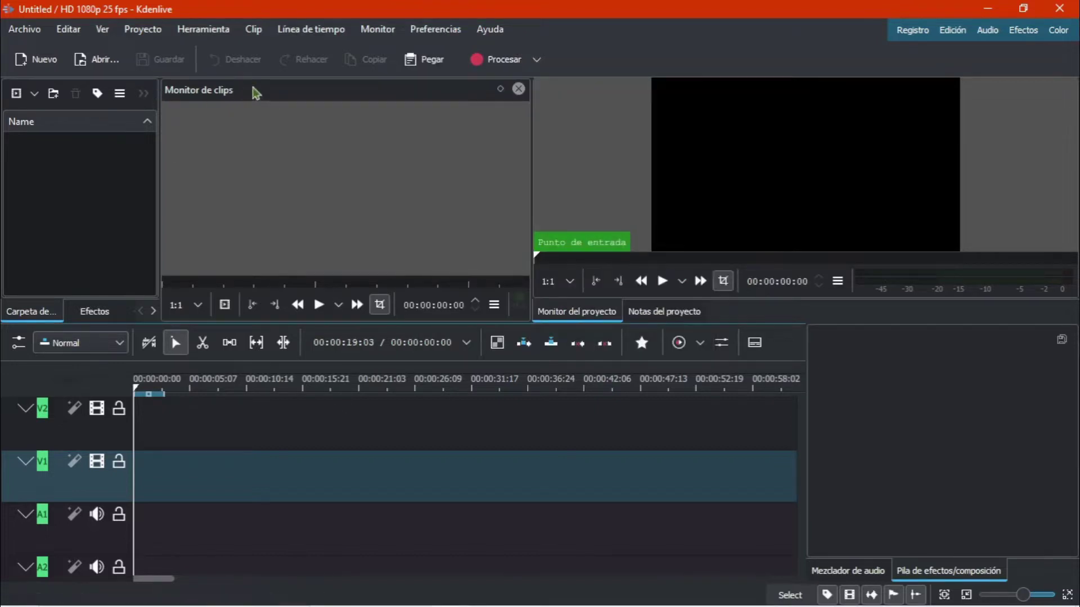
left_click(519, 89)
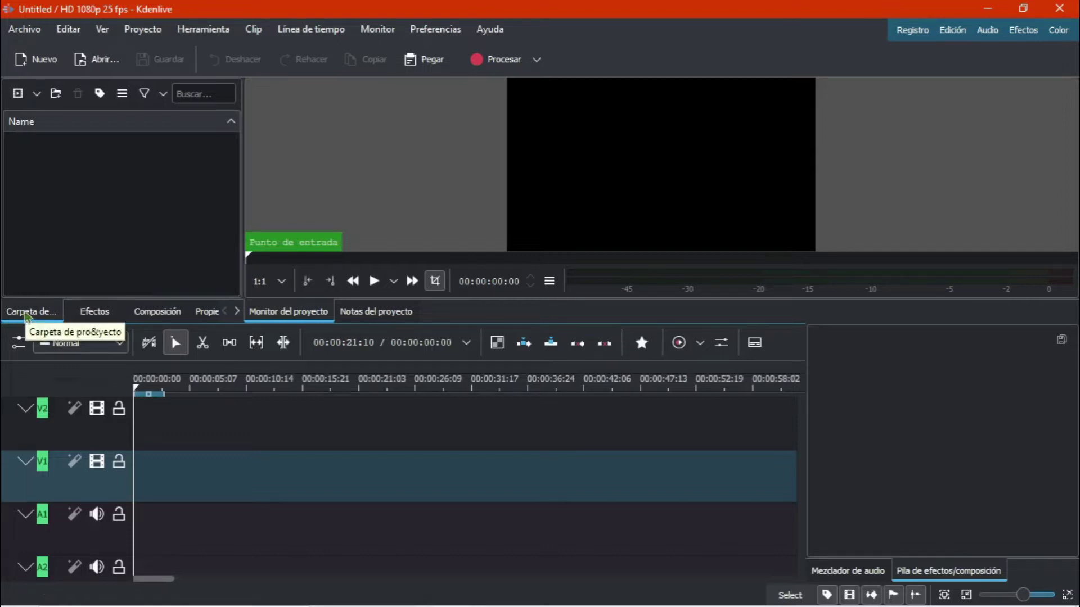
left_click(94, 313)
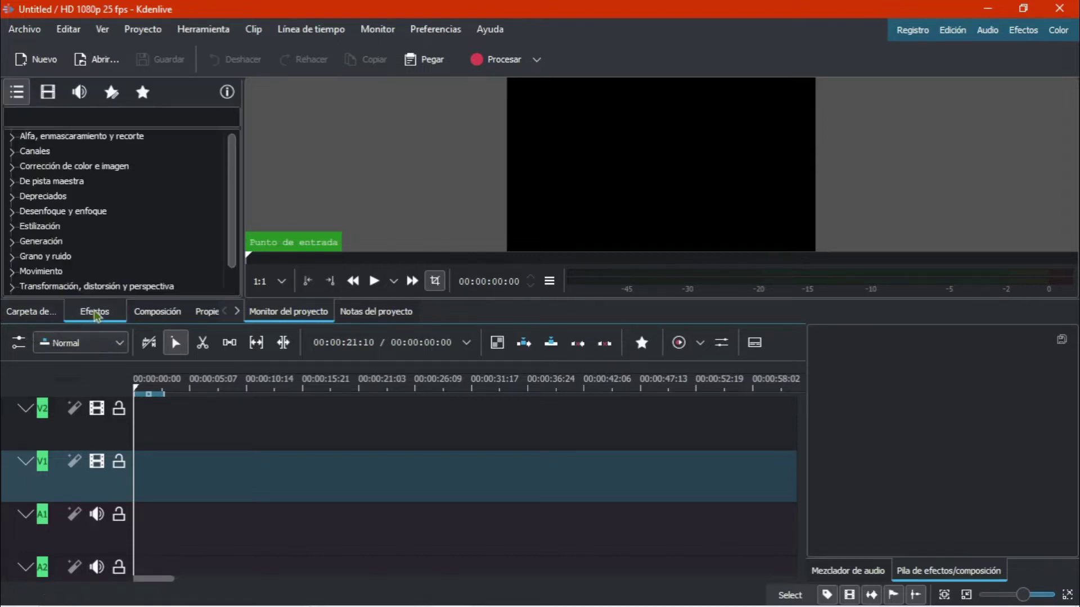
left_click(38, 318)
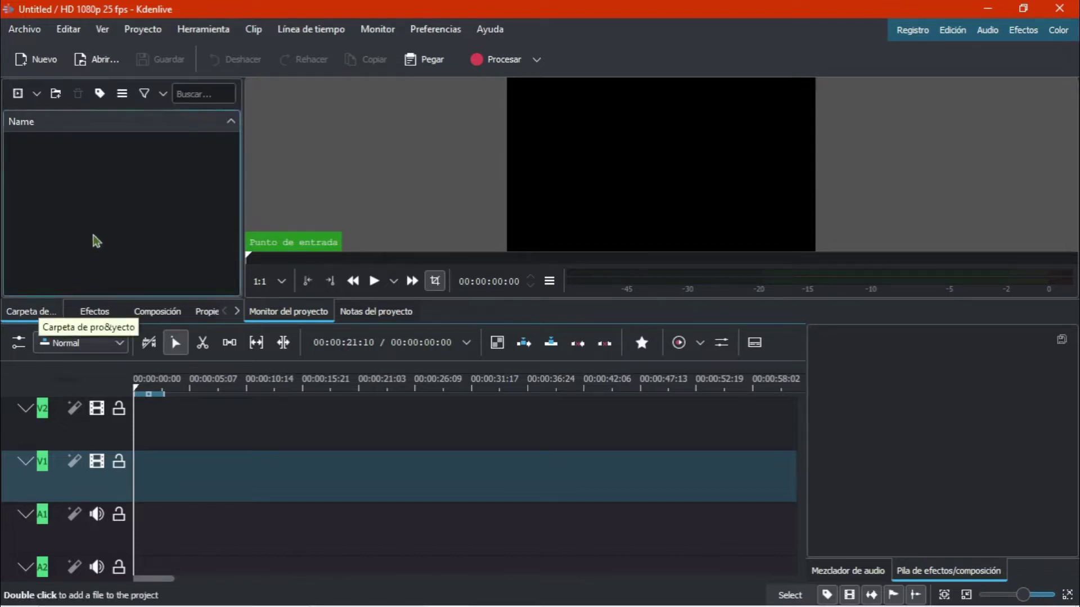
Import the DJ video from the Videos folder on the desktop into the project bin
left_click(1023, 9)
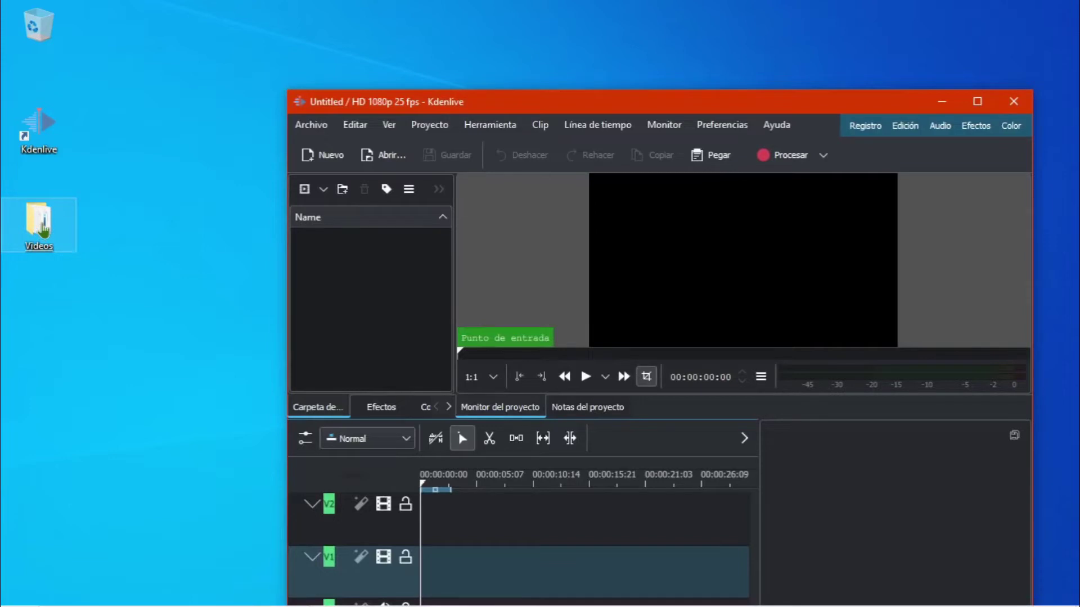
left_click(44, 231)
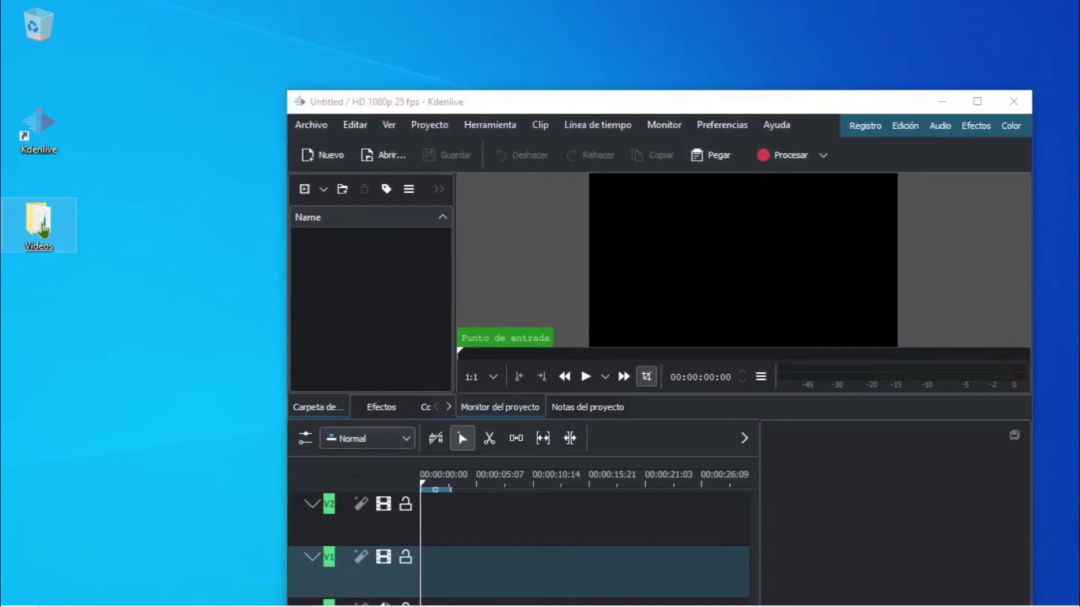
double_click(43, 230)
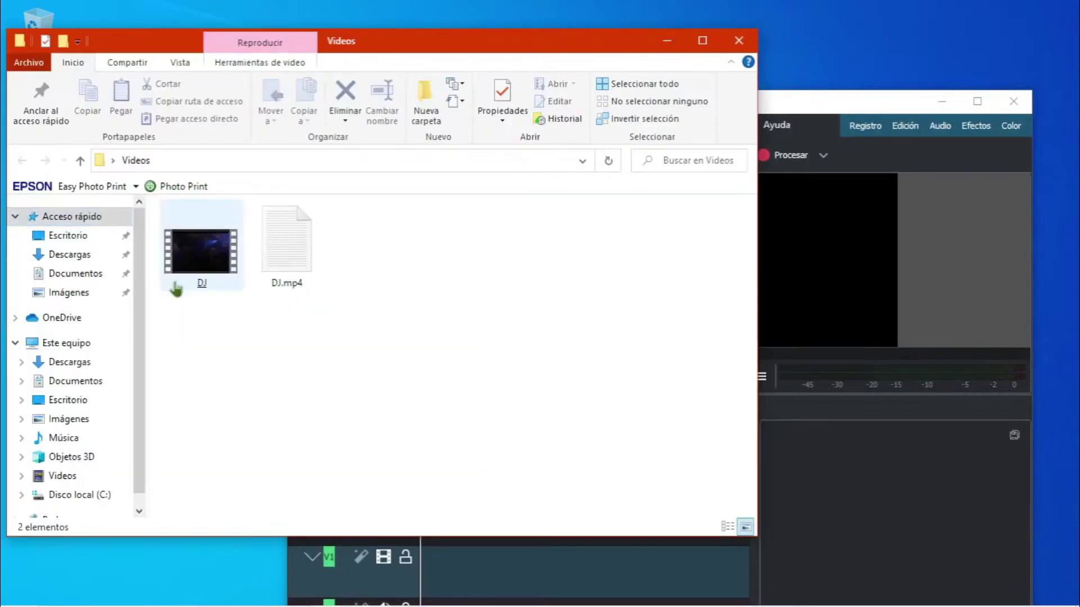
left_click(814, 289)
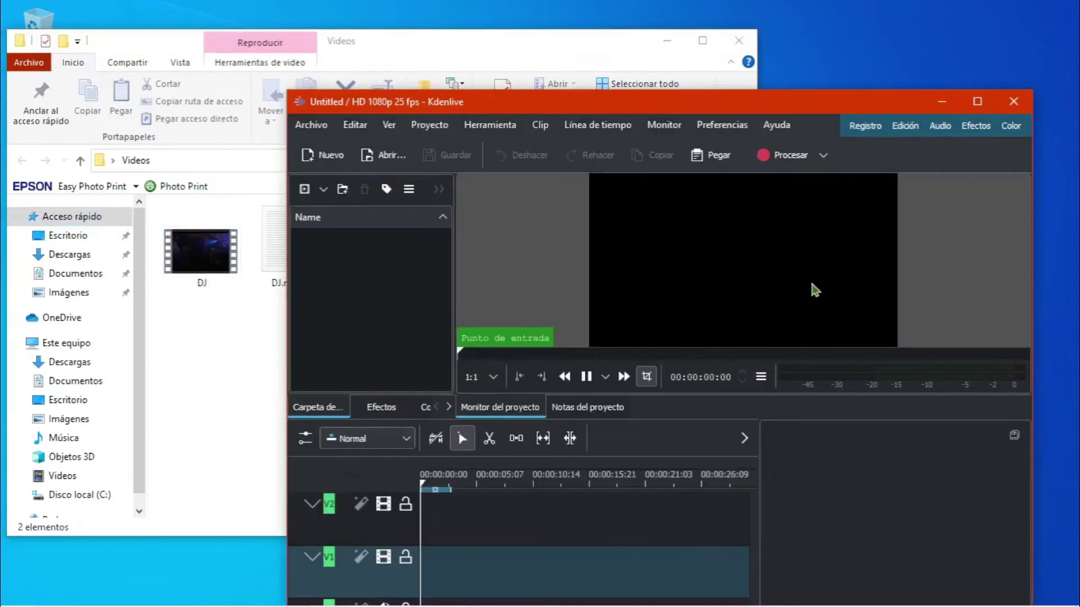
left_click(190, 266)
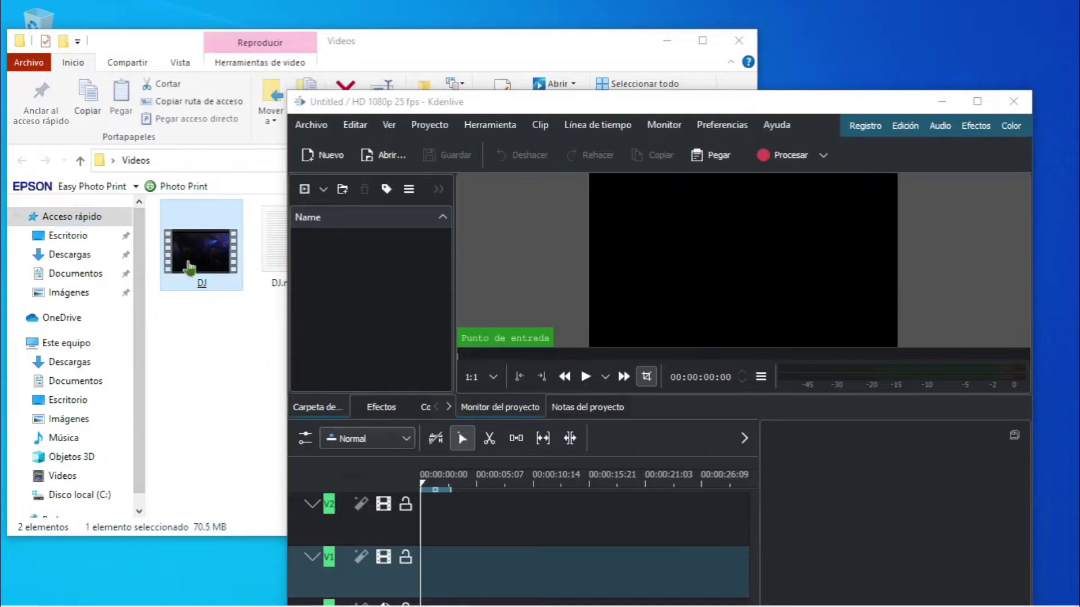
left_click_drag(189, 266, 345, 301)
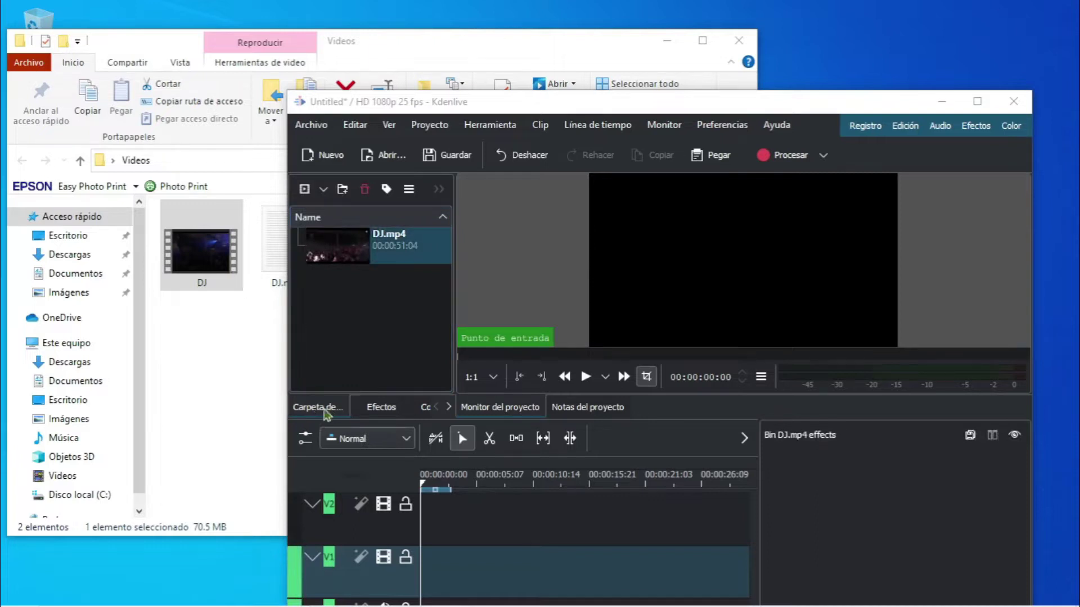
left_click(317, 416)
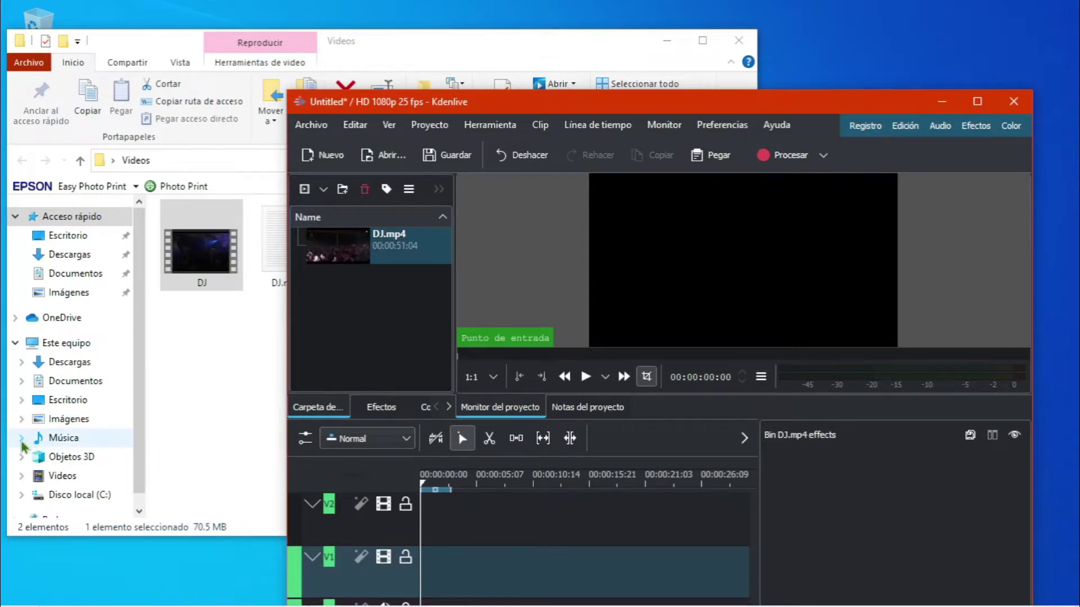
Import the Know Myself track from the Música subfolder of the computer's music library into the project bin
left_click(23, 444)
left_click(22, 438)
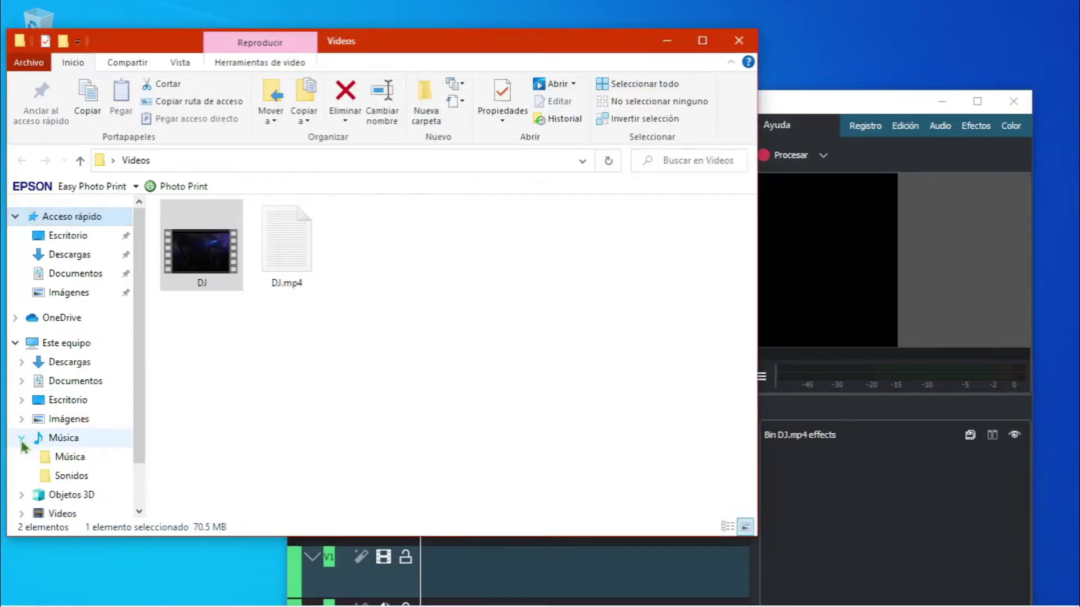
left_click(62, 459)
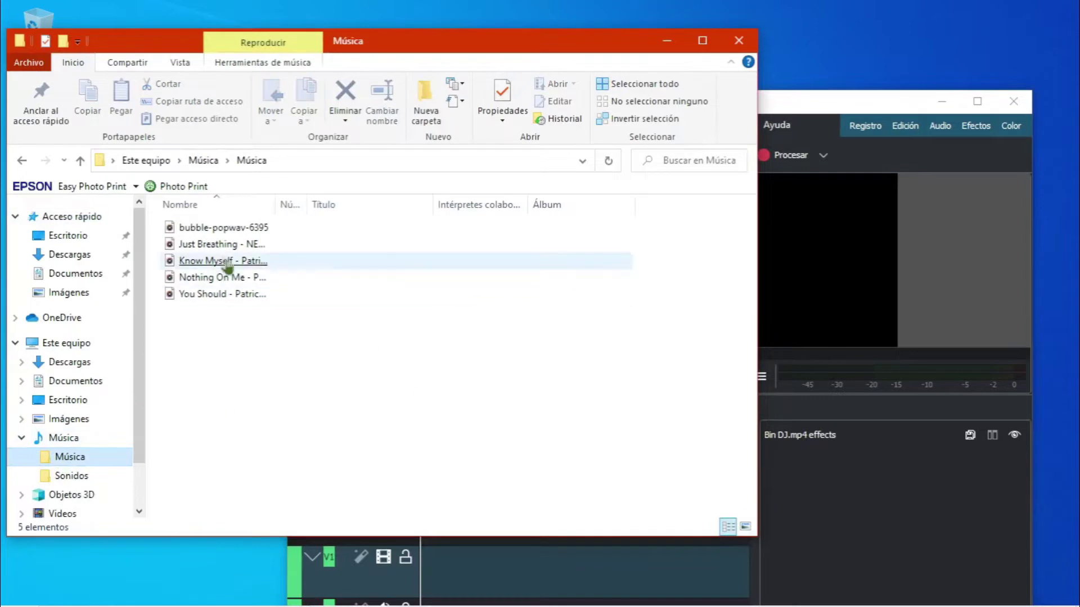
left_click(869, 332)
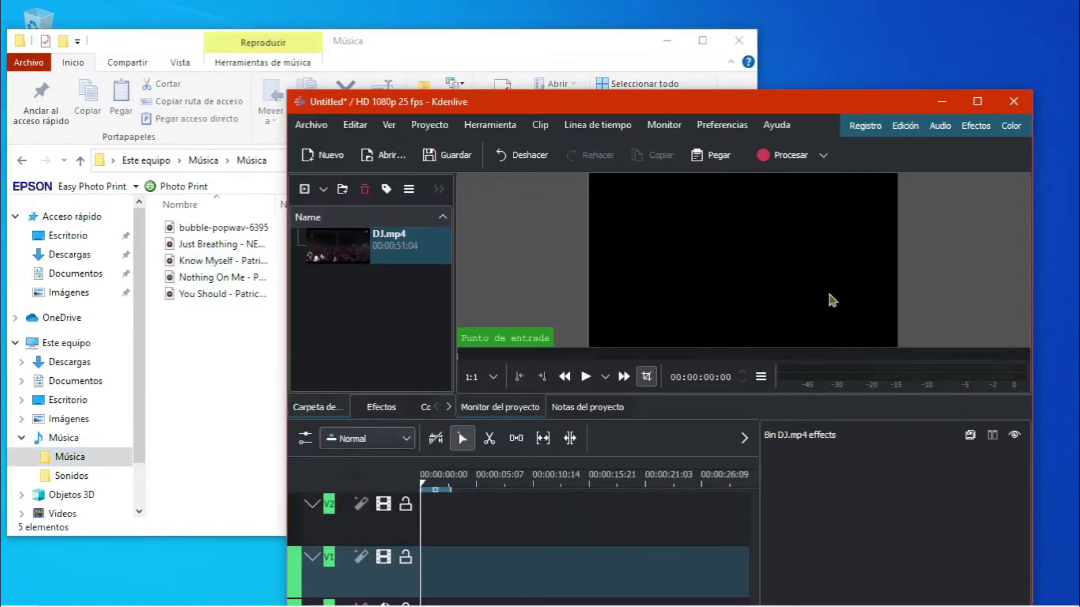
left_click(183, 263)
left_click_drag(183, 264, 358, 299)
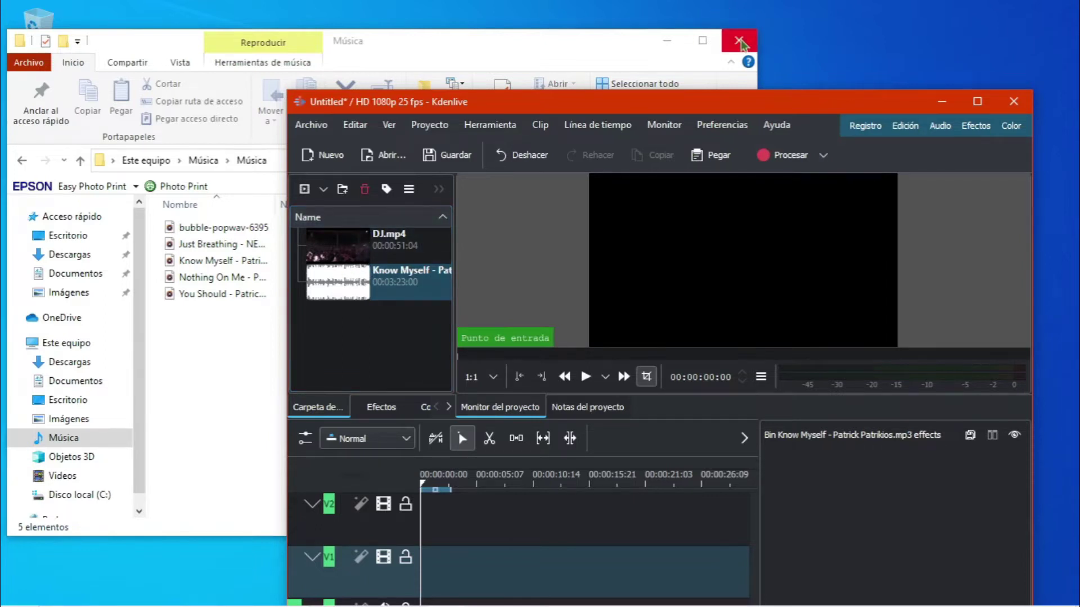
Close the file explorer window and maximize the video editor
left_click(744, 45)
left_click(744, 45)
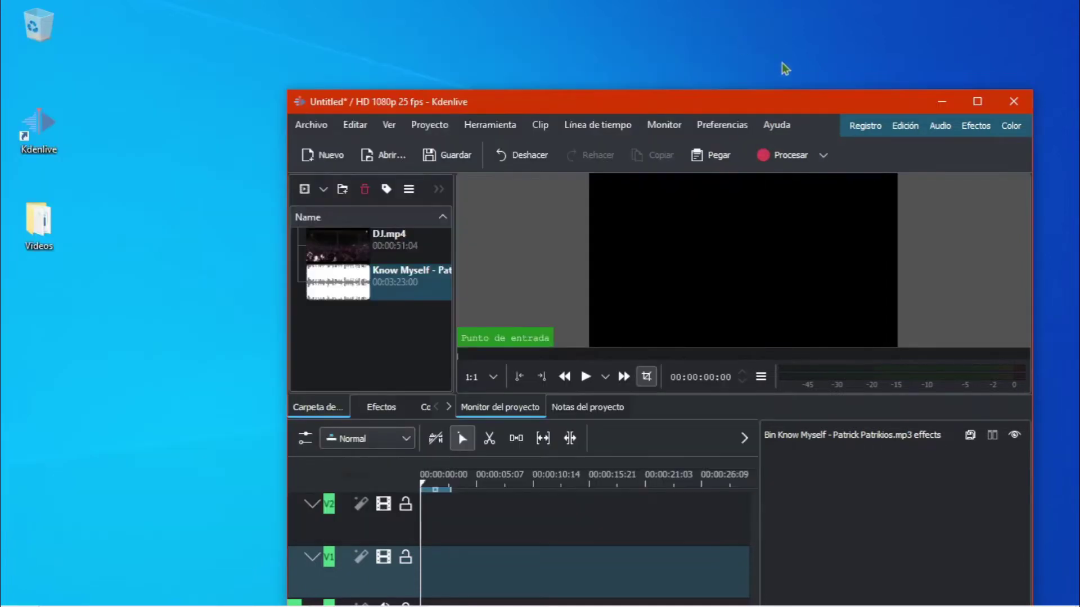
left_click(979, 103)
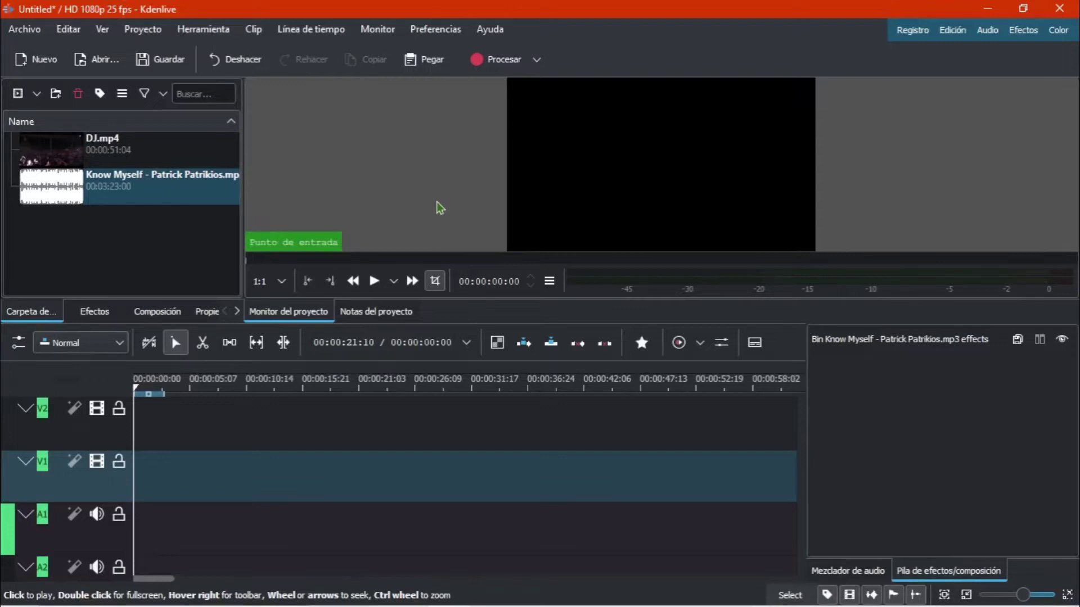
Place DJ.mp4 at the start of tracks V1 and A1 and ungroup its video and audio
left_click(55, 157)
left_click_drag(55, 156, 181, 474)
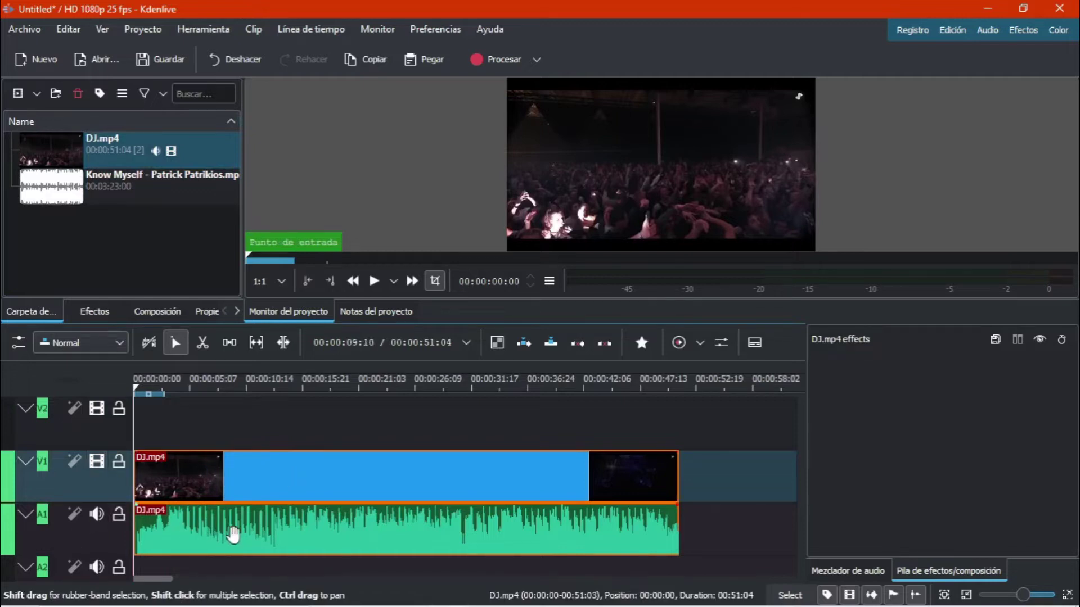
right_click(283, 537)
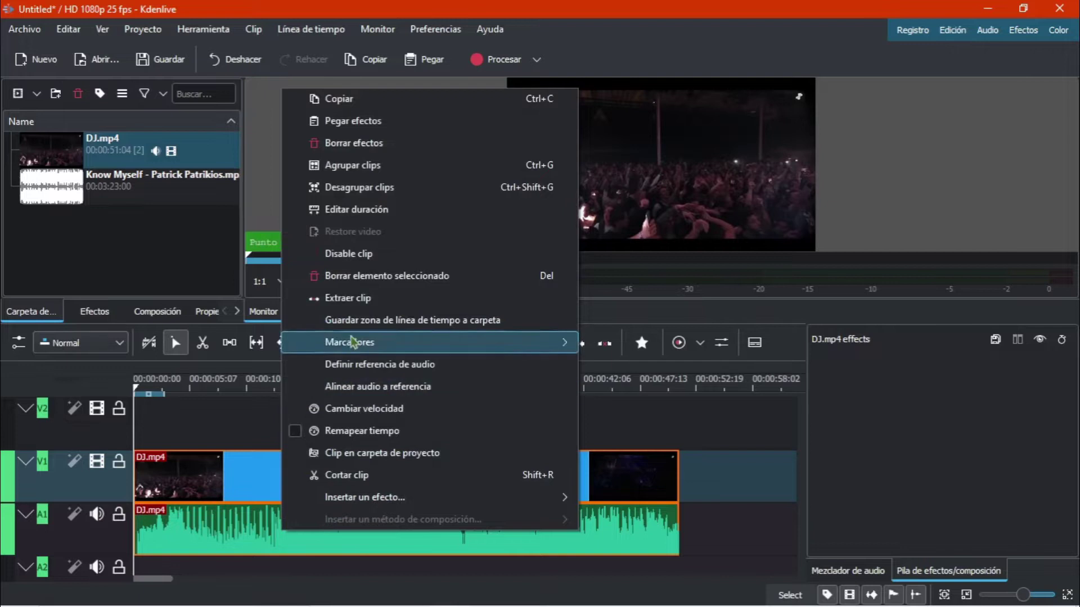
left_click(351, 188)
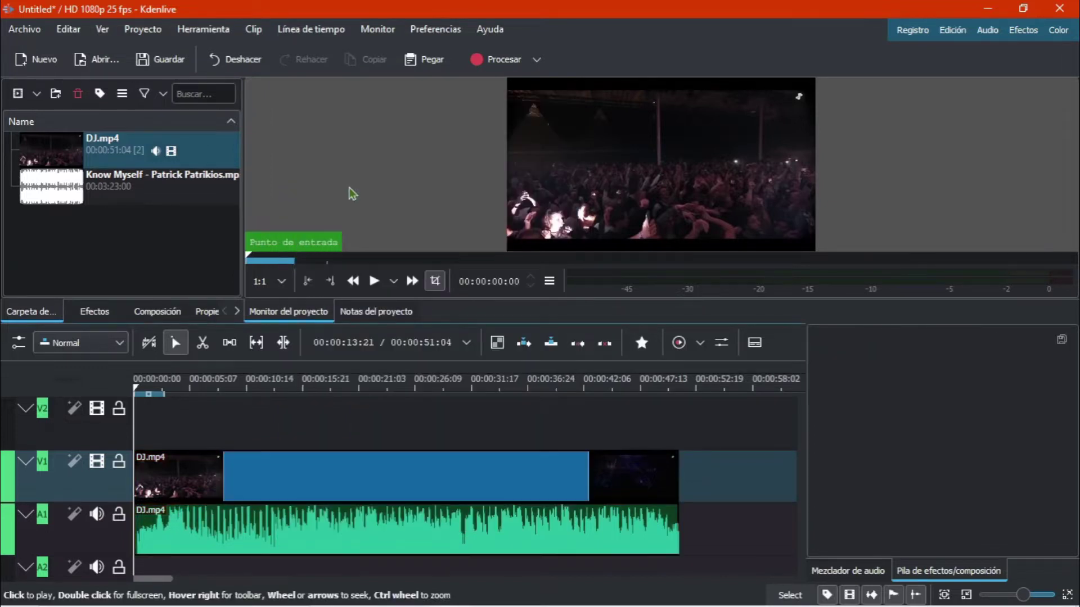
Delete the original DJ.mp4 audio clip from track A1
left_click(307, 528)
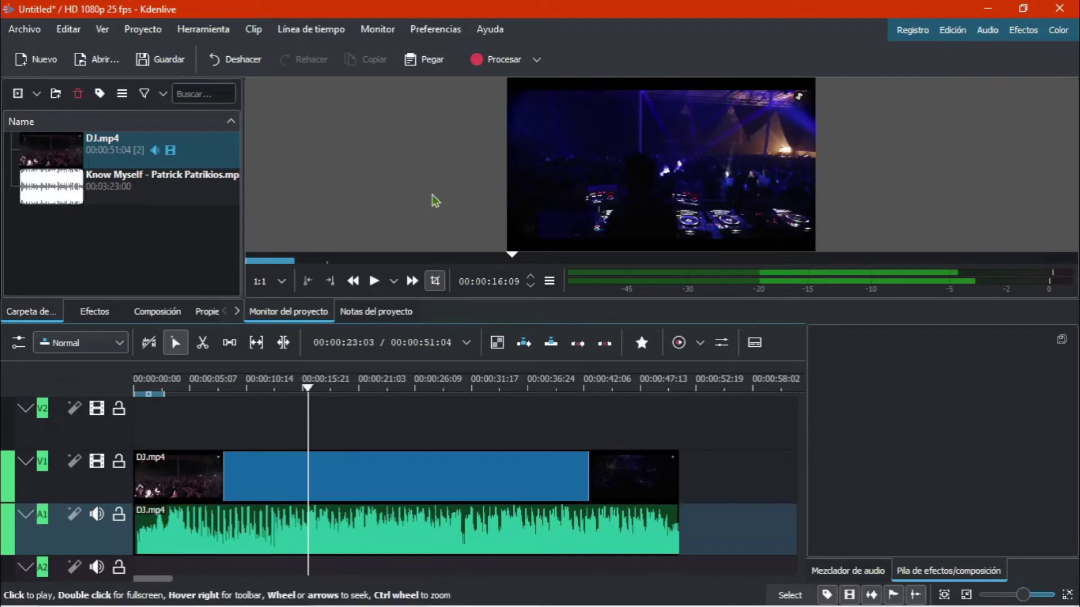
right_click(350, 531)
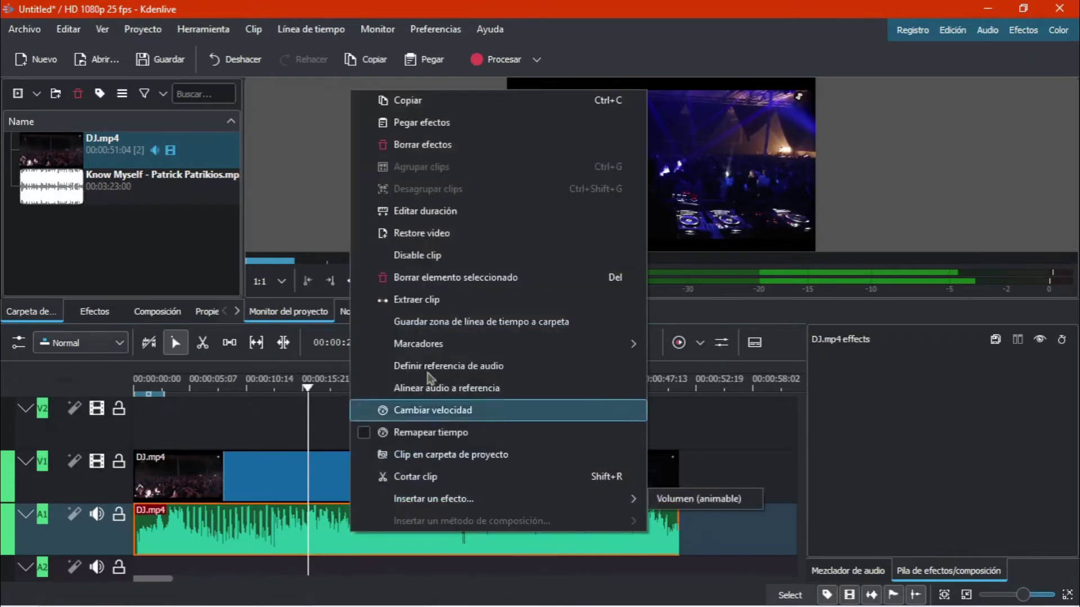
left_click(436, 284)
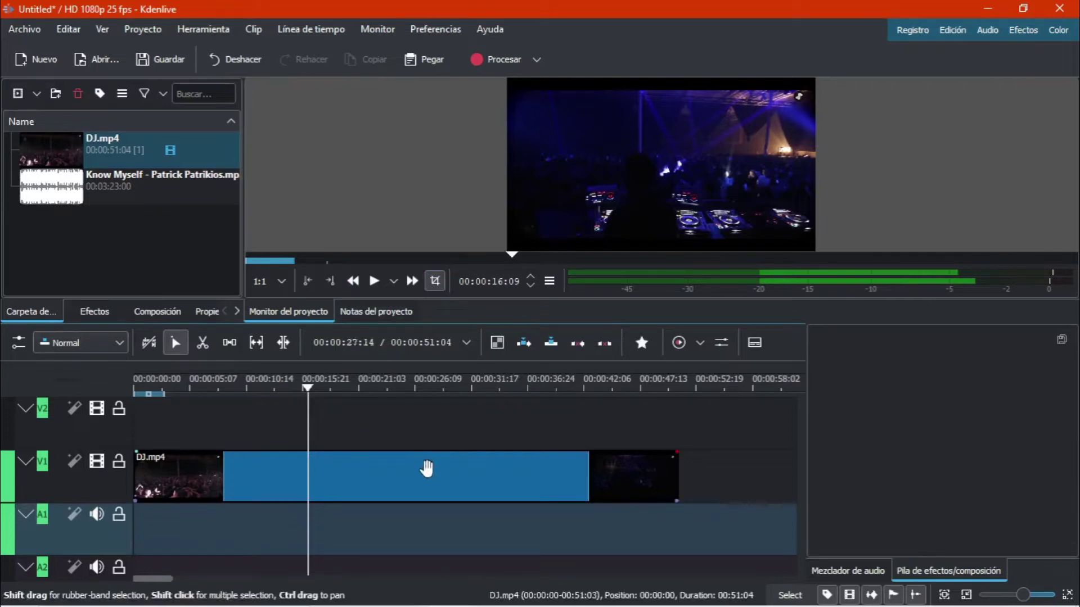
Place the Know Myself track at the start of A1 and group it with the DJ.mp4 video clip
left_click(62, 190)
left_click_drag(62, 190, 135, 523)
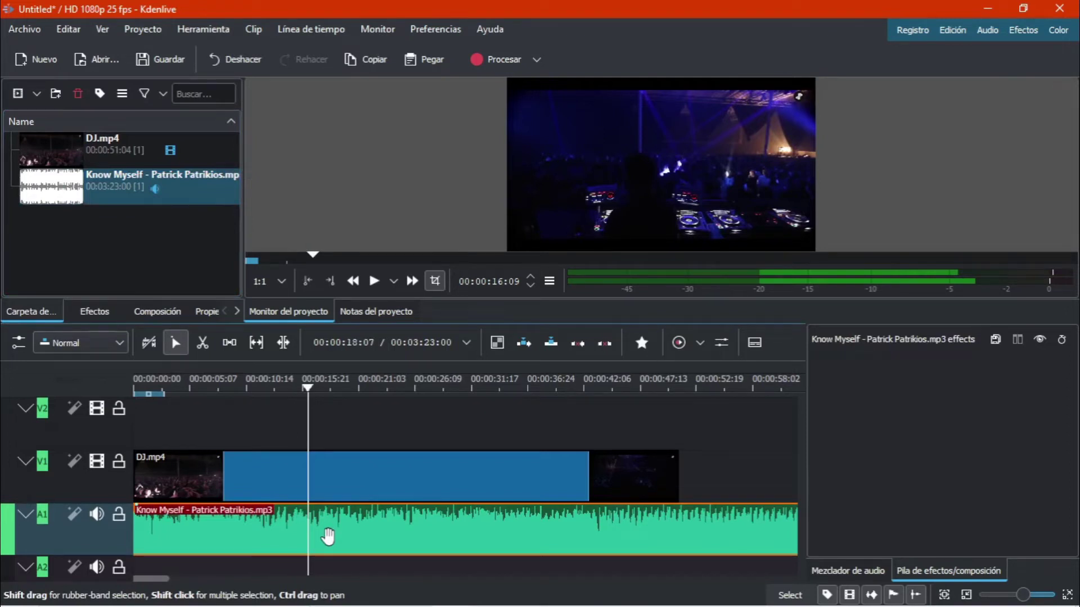
left_click(342, 486)
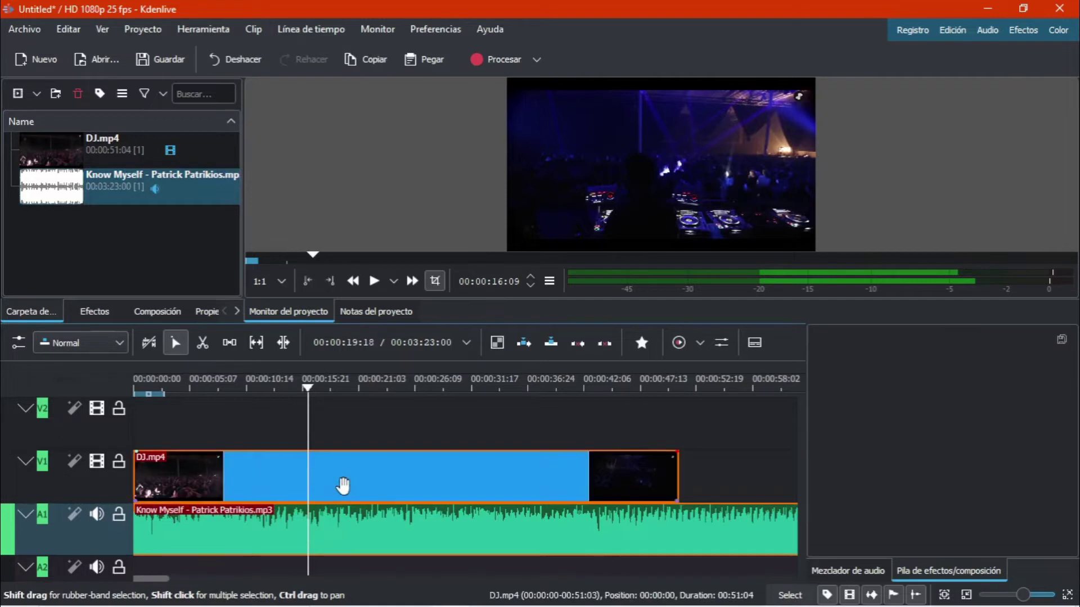
right_click(349, 526)
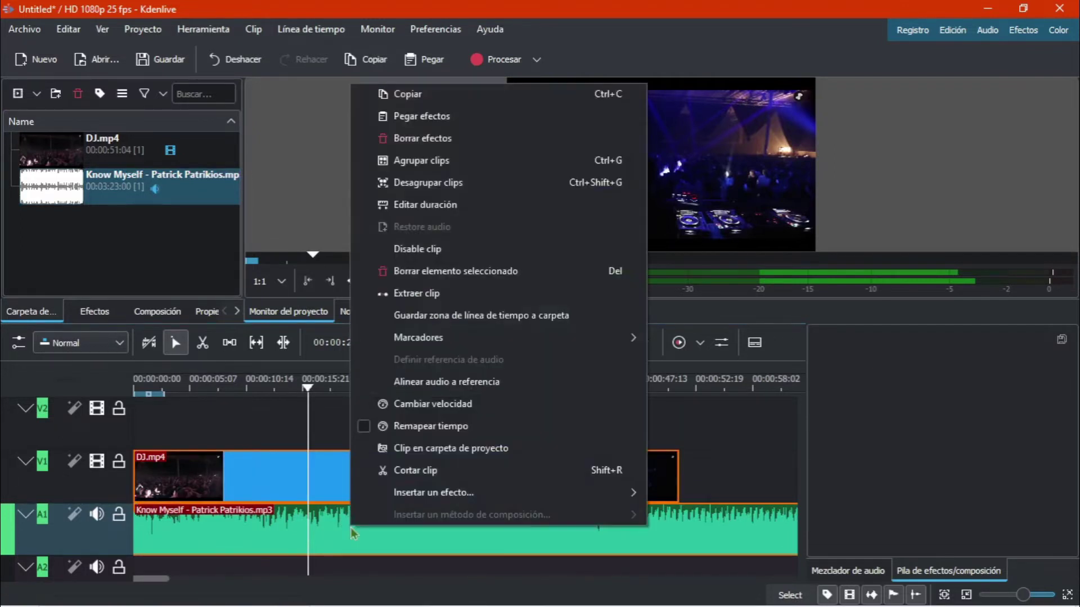
left_click(448, 162)
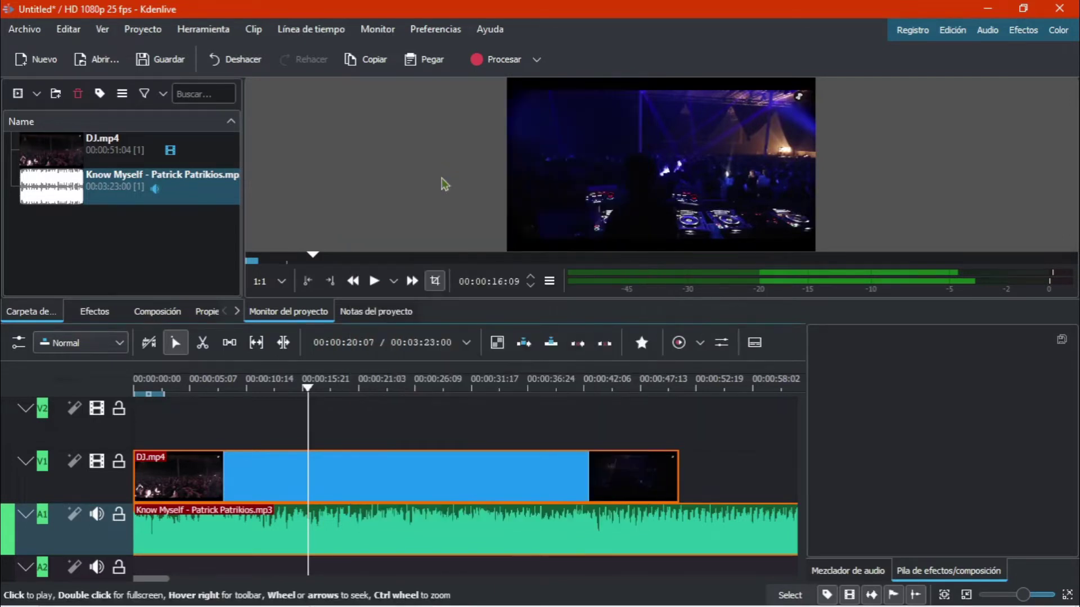
left_click_drag(334, 471, 206, 493)
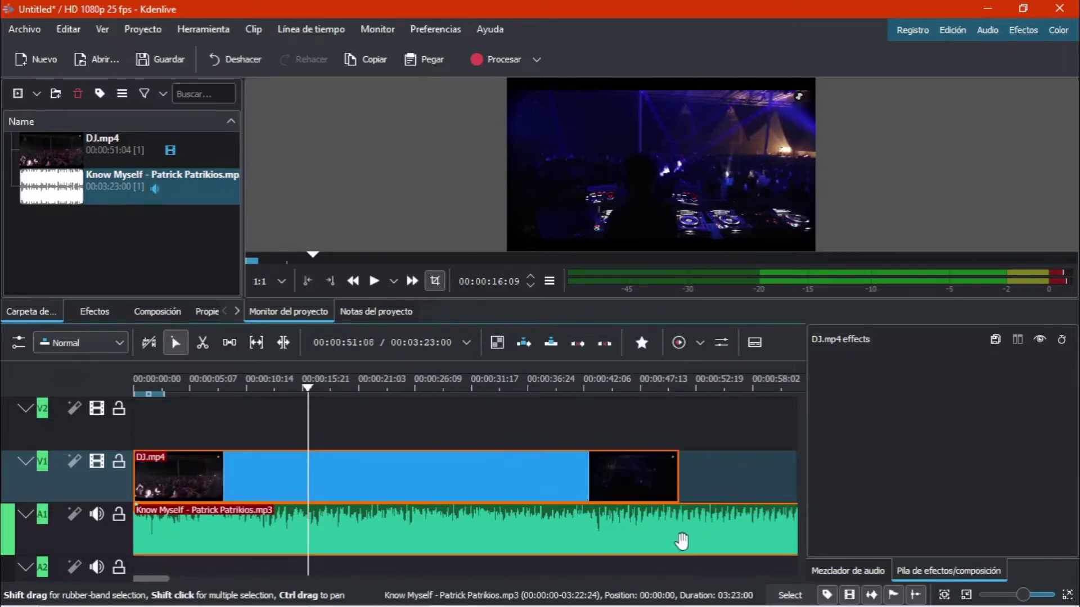
Activate the Razor tool and mute audio track A1
left_click(203, 343)
left_click(305, 390)
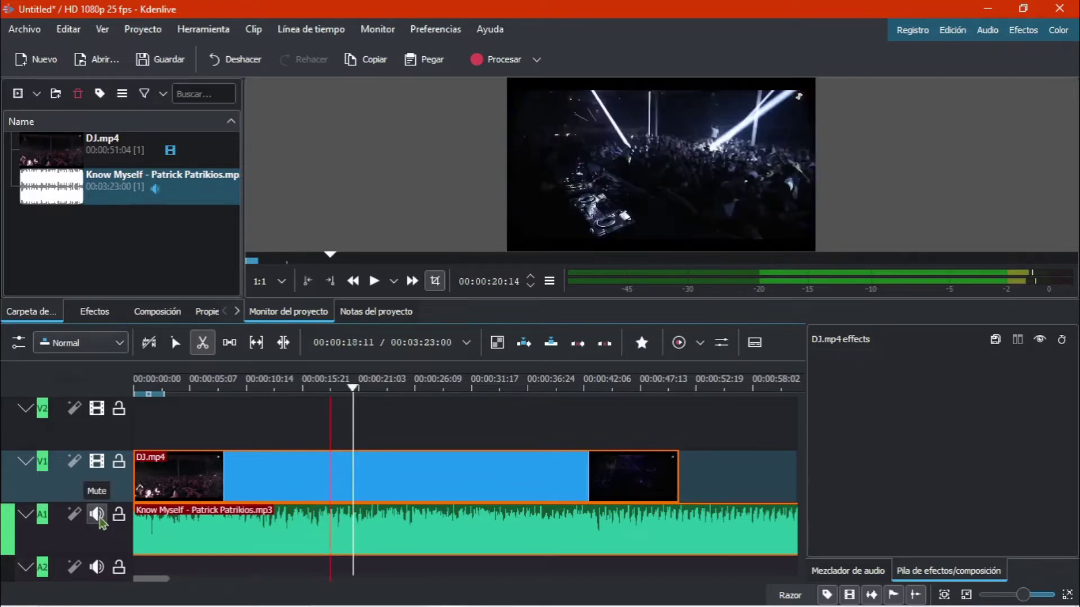
left_click(98, 515)
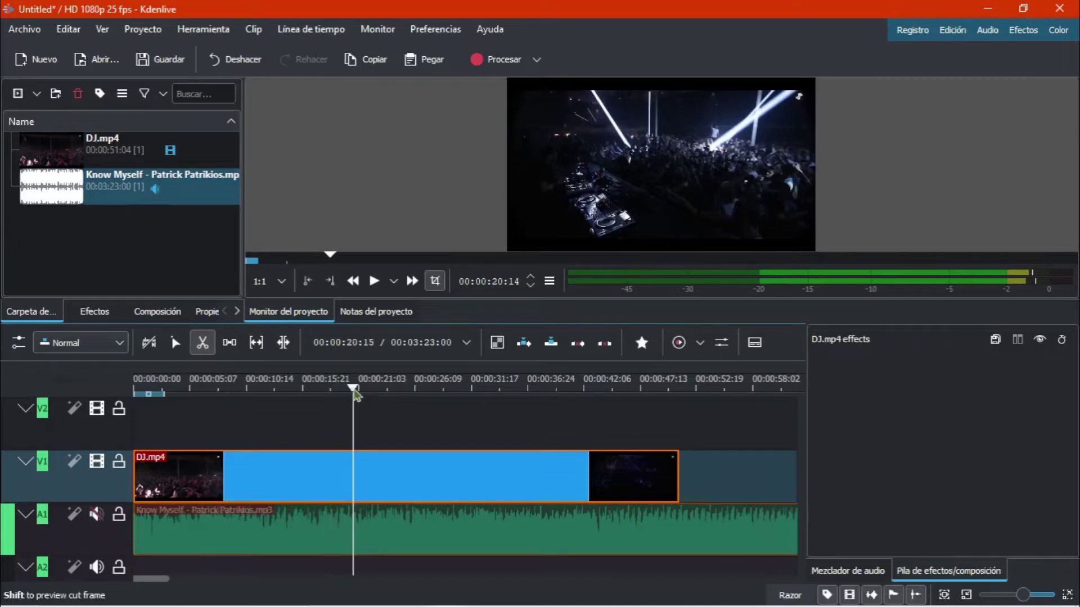
Cut the Know Myself clip on A1 at 00:00:51:04, where DJ.mp4 ends, and return to the selection tool
left_click(355, 389)
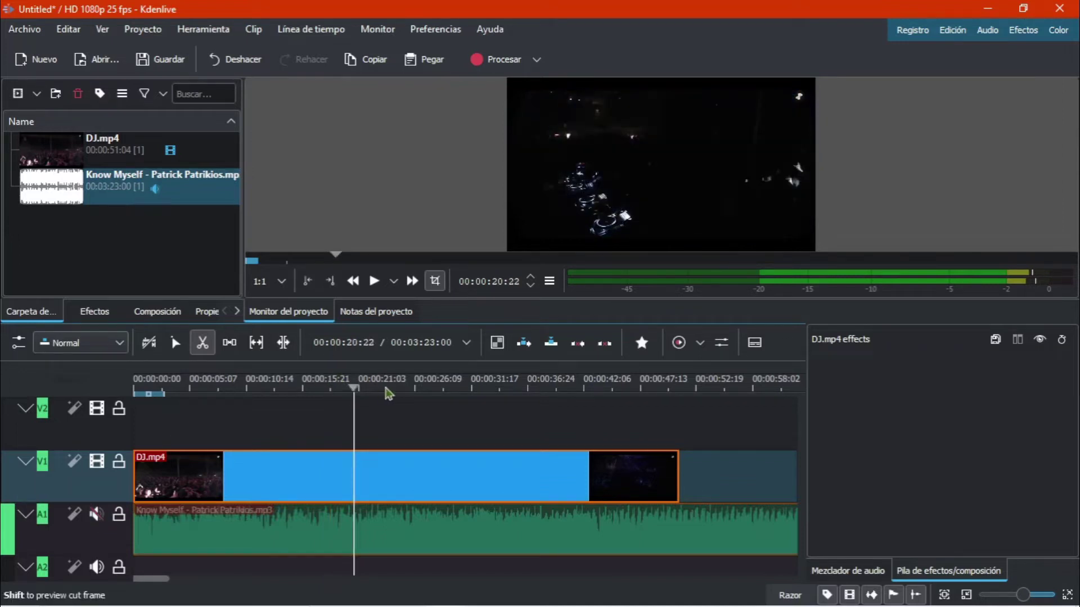
left_click_drag(388, 393, 683, 393)
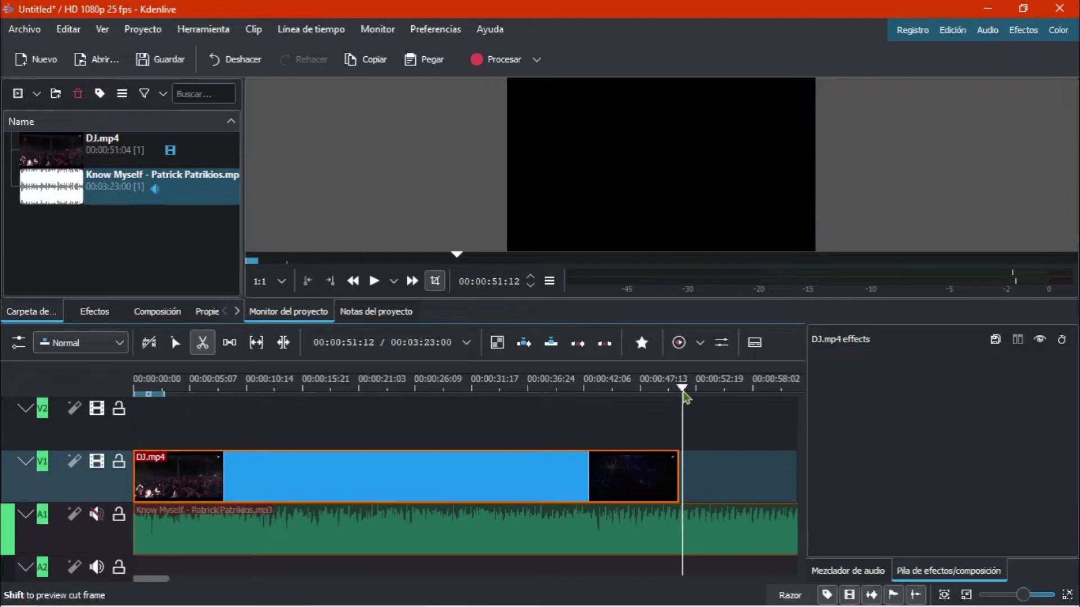
left_click_drag(685, 396, 679, 394)
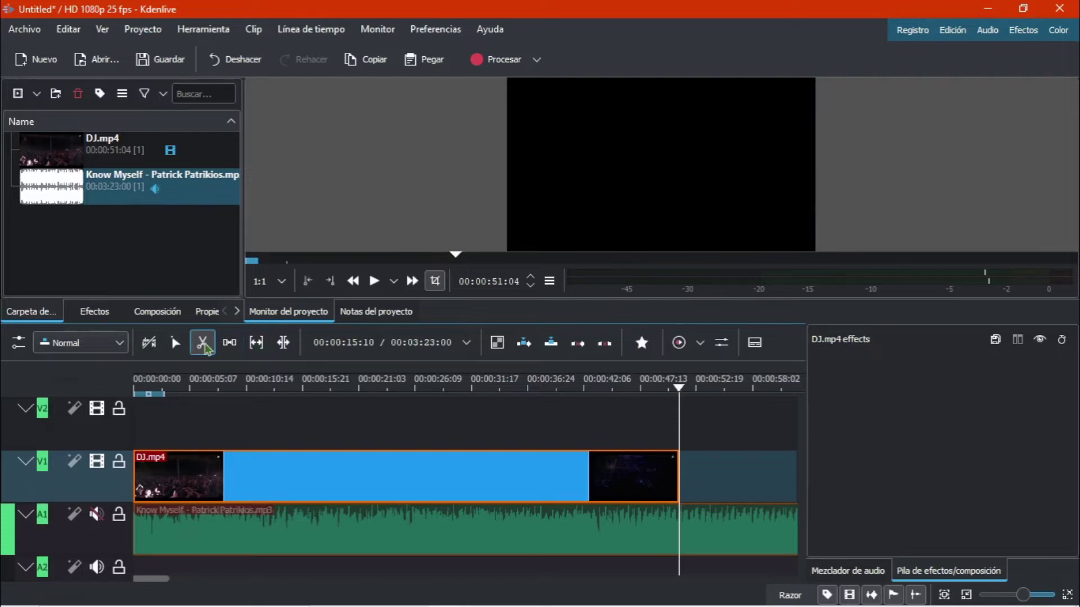
left_click(680, 515)
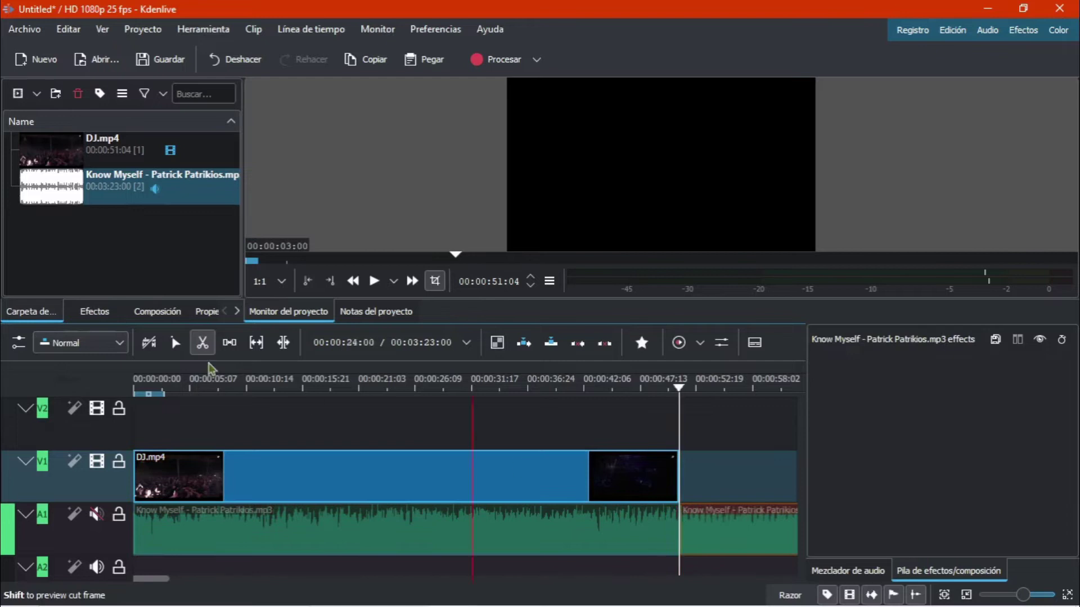
left_click(176, 343)
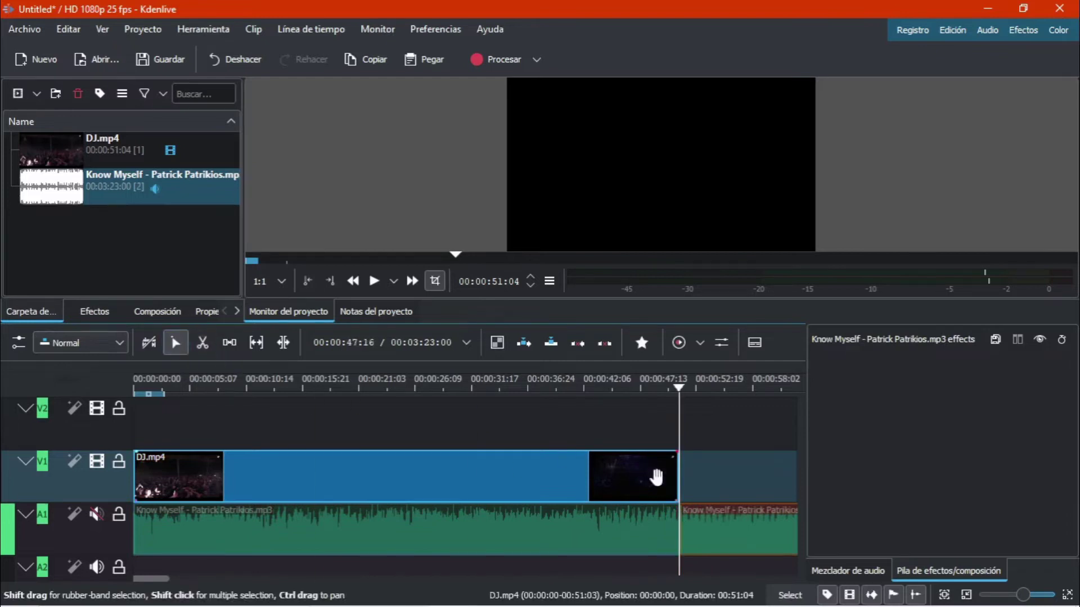
Delete the leftover Know Myself piece after the end of DJ.mp4 and unmute audio track A1
left_click(713, 523)
right_click(716, 528)
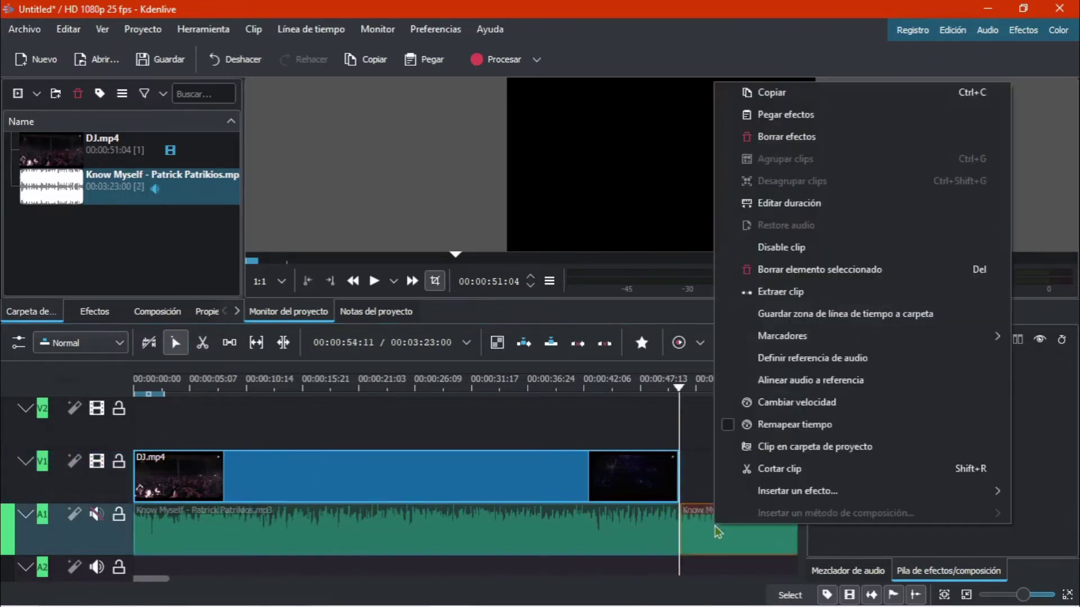
left_click(782, 270)
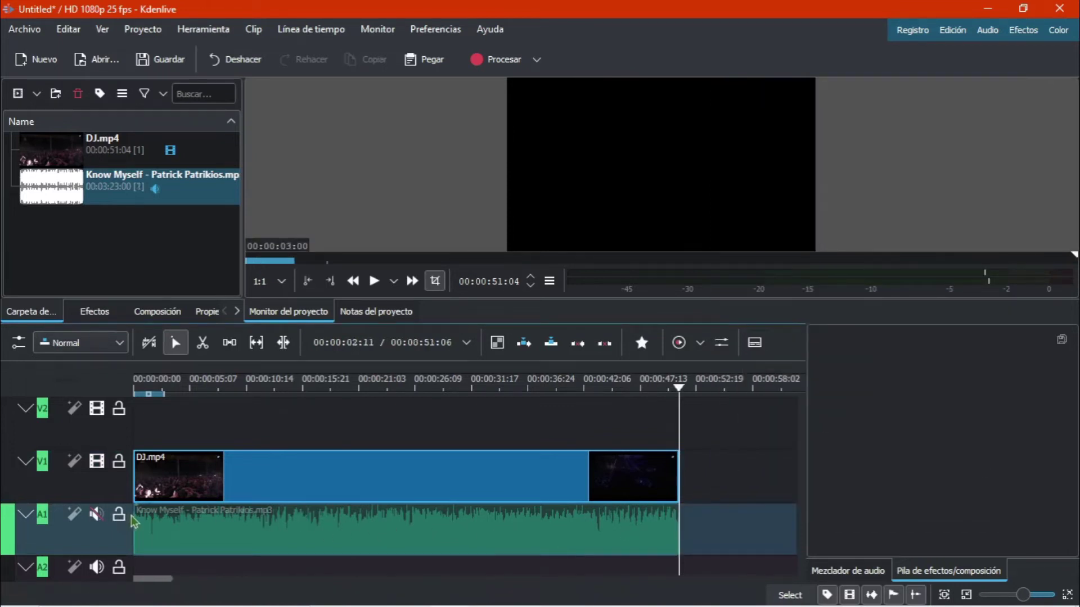
left_click(93, 520)
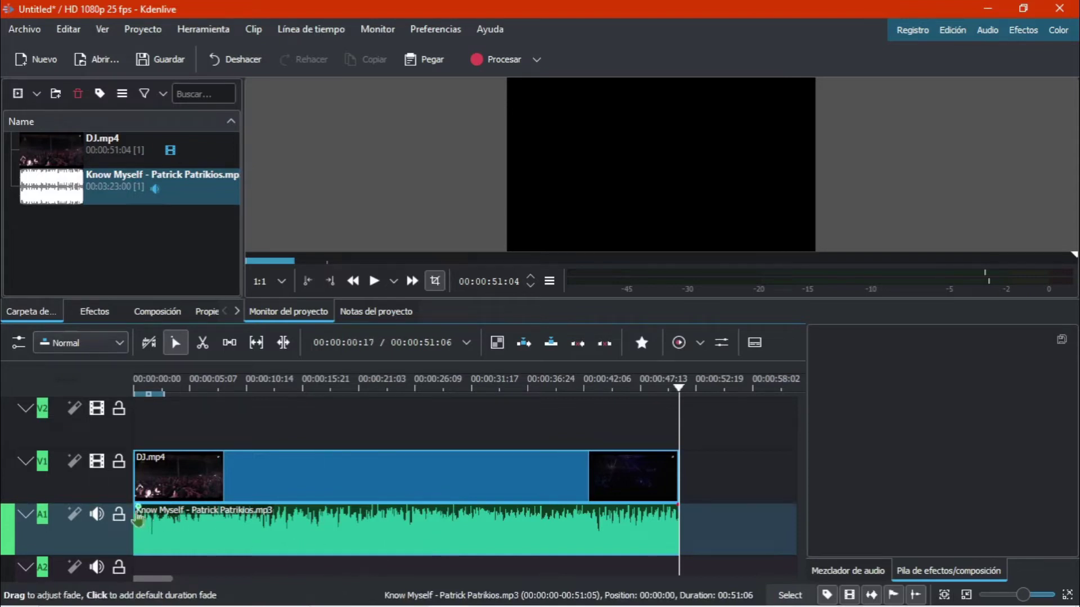
Add a fade-in of about 7 seconds and a fade-out of about 5 seconds to the Know Myself clip, and play back its ending
left_click_drag(139, 515, 215, 514)
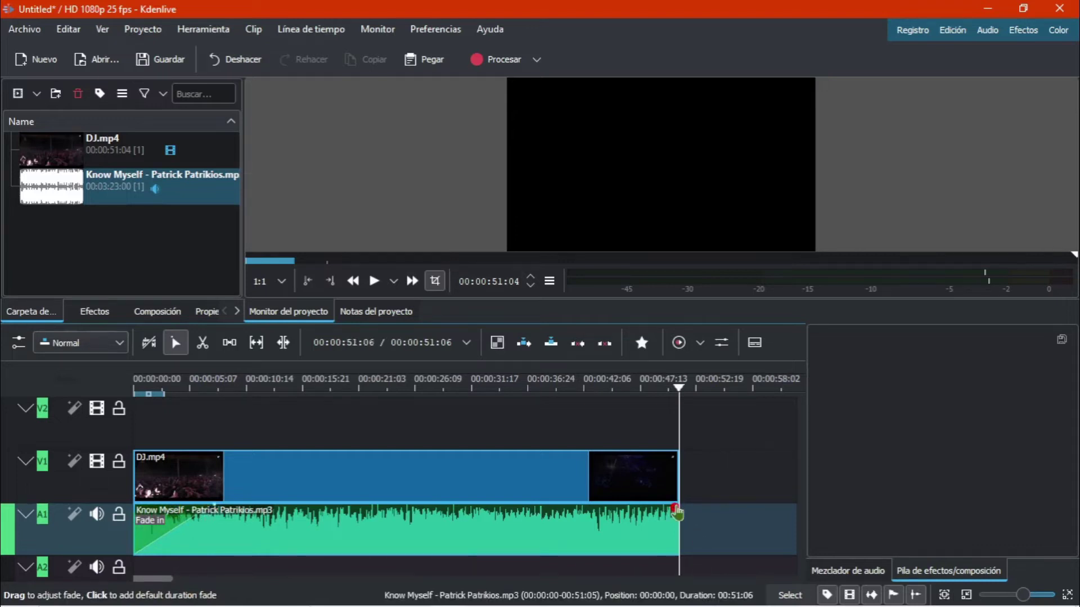
left_click_drag(677, 512, 622, 514)
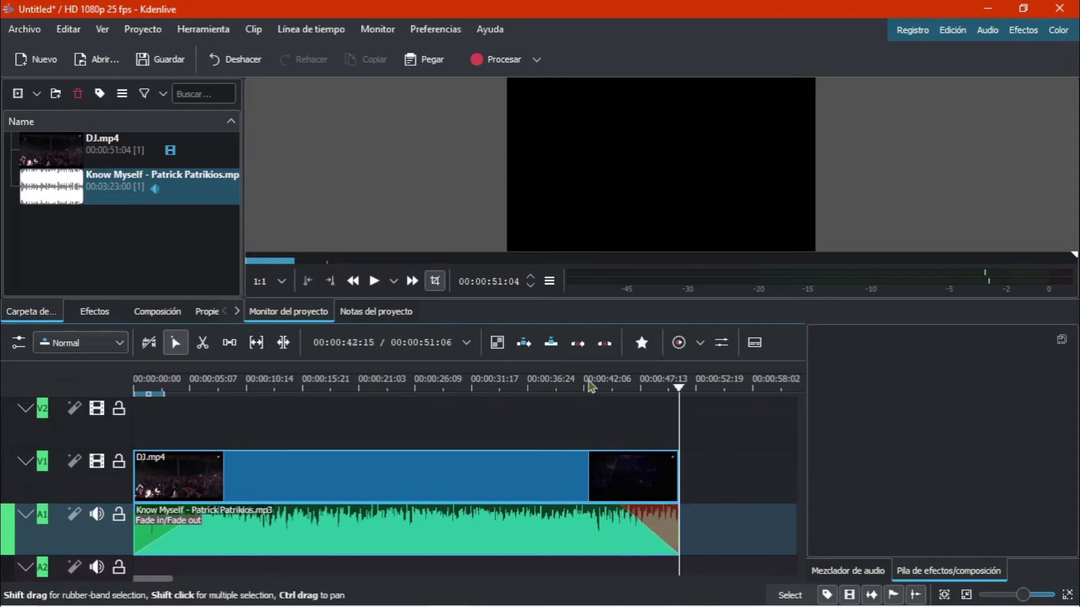
left_click(597, 387)
left_click(375, 281)
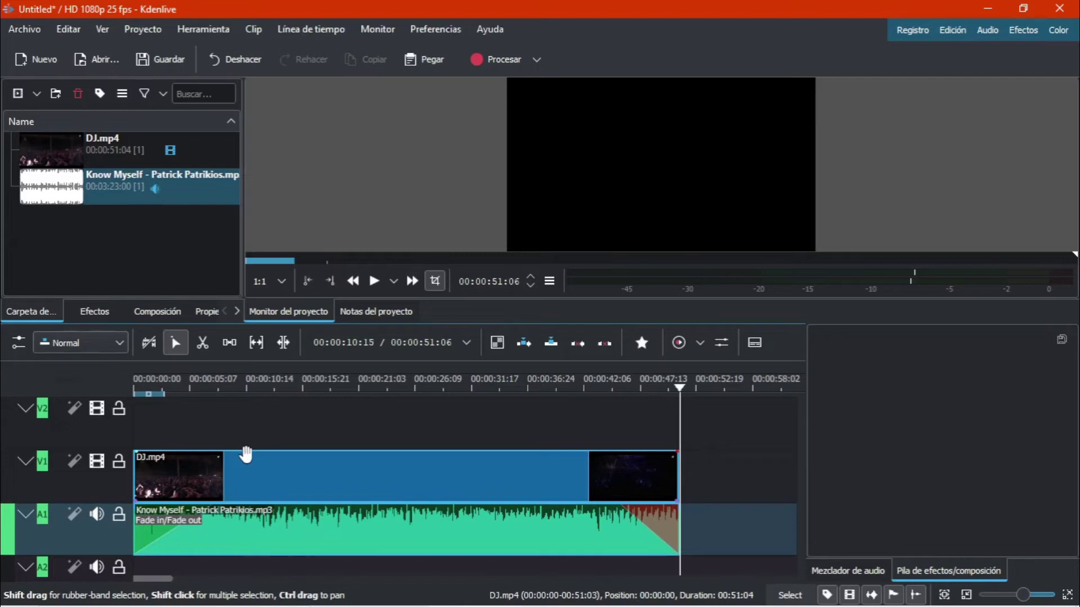
Delete the grouped clips from the timeline and place DJ.mp4 with its audio at the start of V1 and A1
right_click(267, 479)
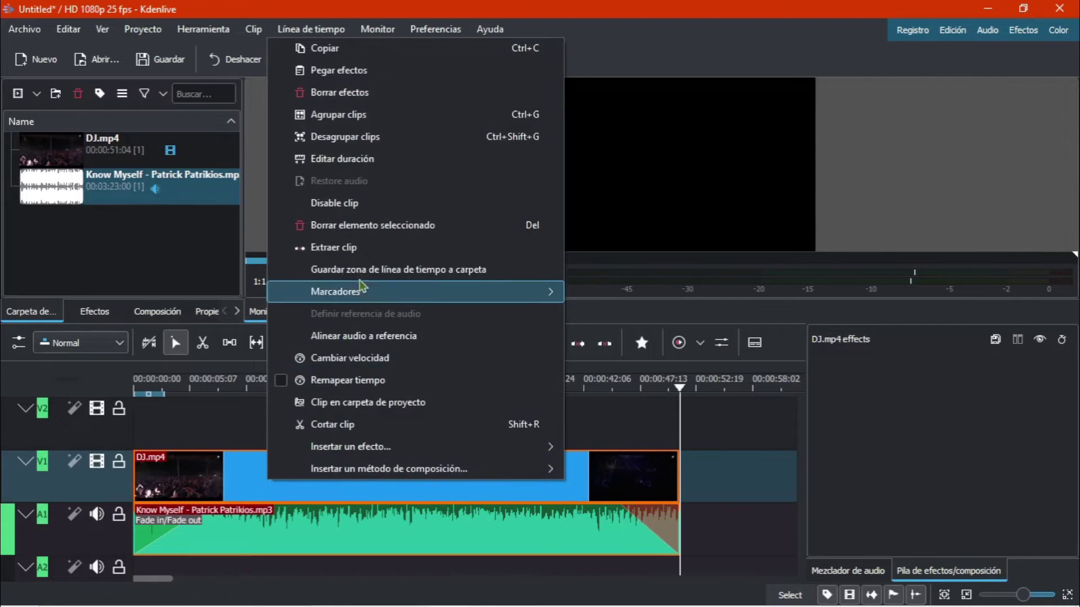
left_click(366, 234)
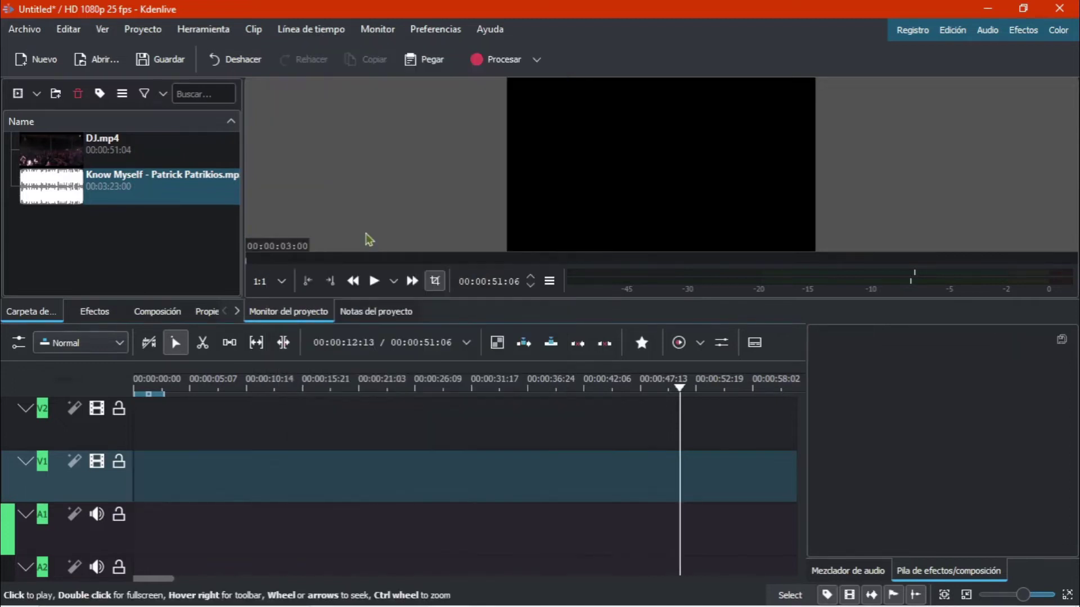
left_click(56, 148)
left_click_drag(56, 148, 204, 504)
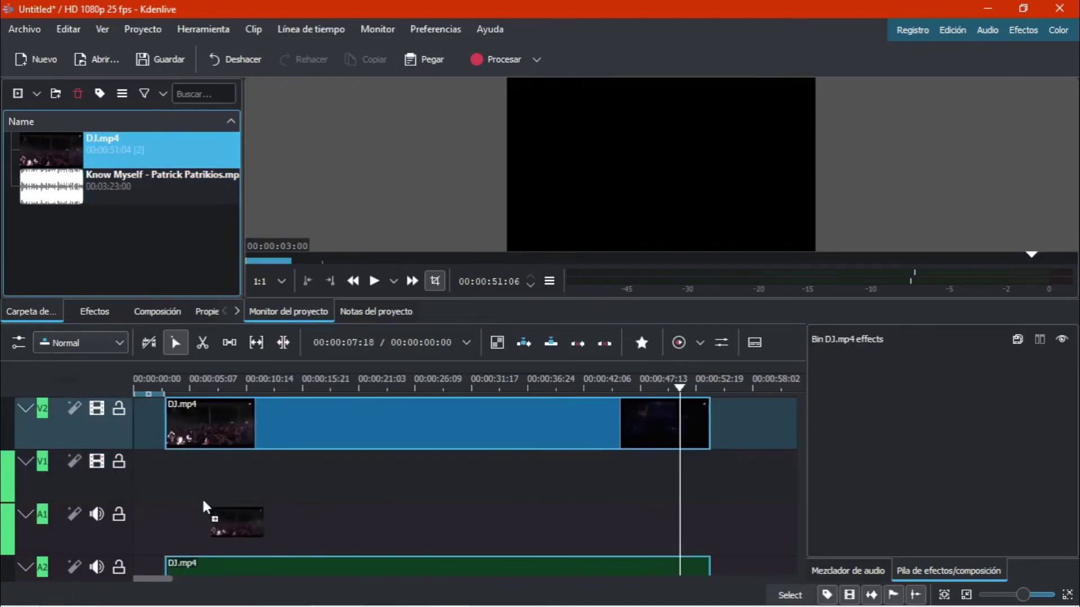
left_click_drag(203, 504, 225, 487)
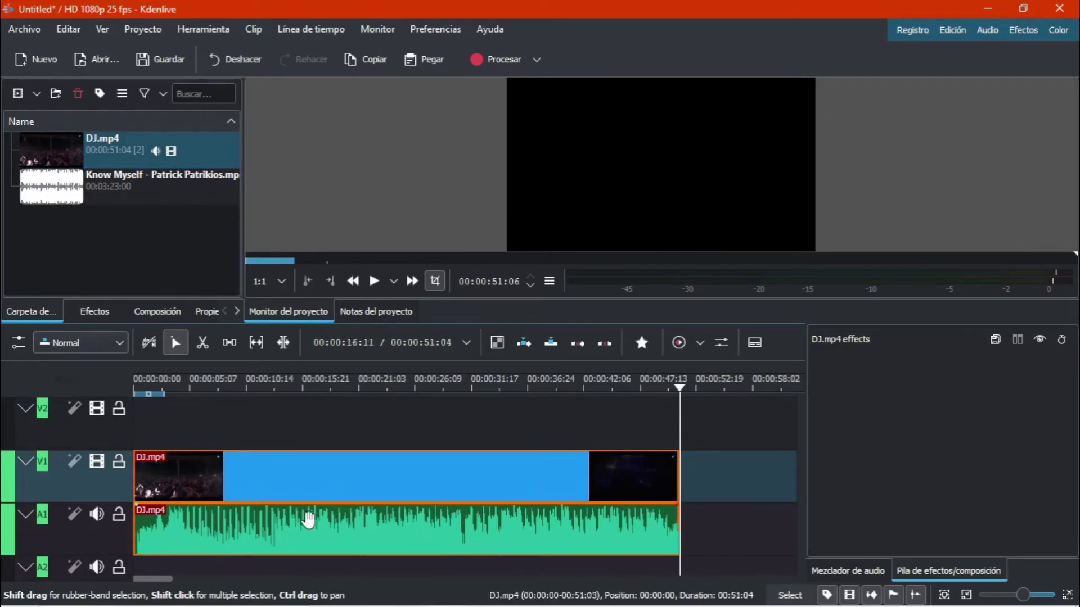
Place the Know Myself track on A2, starting at about 00:00:17 beneath the DJ.mp4 audio
scroll(309, 514, "down", 1)
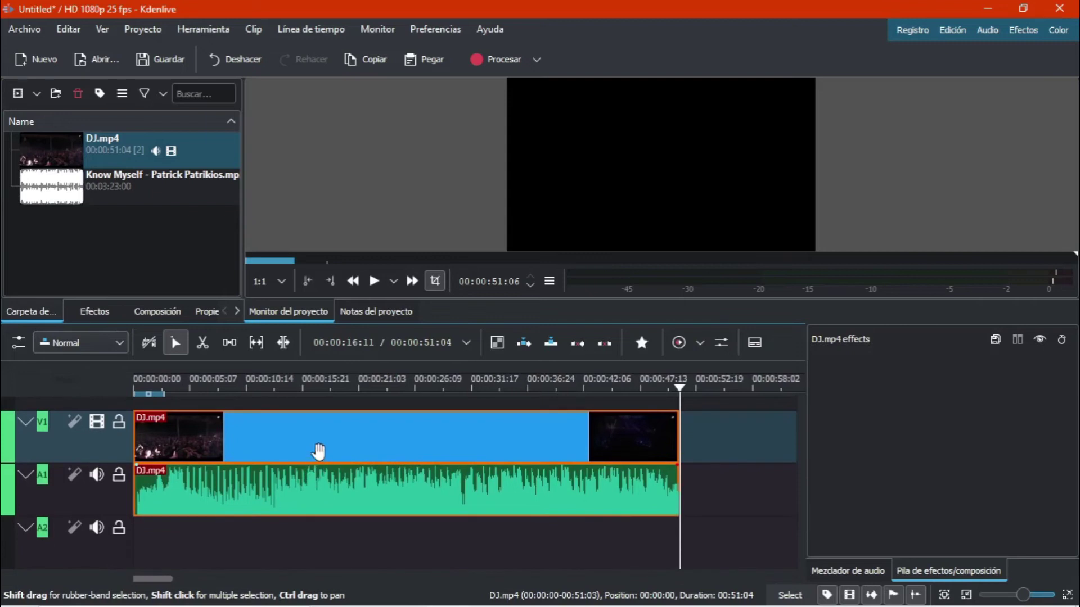
scroll(319, 452, "up", 1)
scroll(315, 511, "down", 1)
scroll(338, 442, "up", 1)
scroll(338, 500, "down", 1)
scroll(352, 424, "up", 1)
scroll(357, 499, "down", 1)
left_click(163, 187)
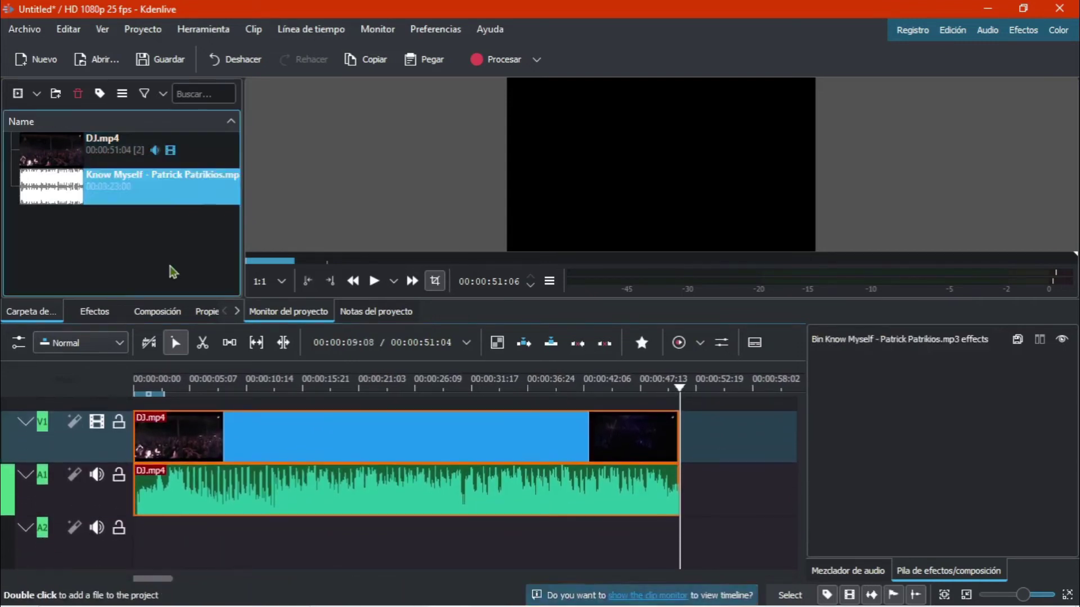
left_click(171, 271)
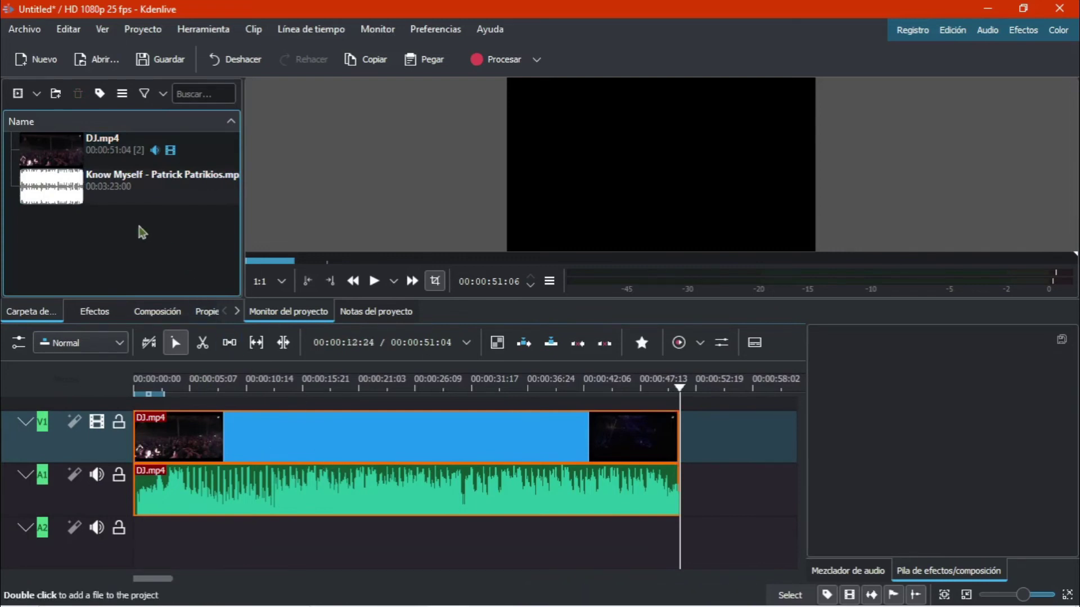
left_click(79, 195)
left_click_drag(78, 194, 321, 562)
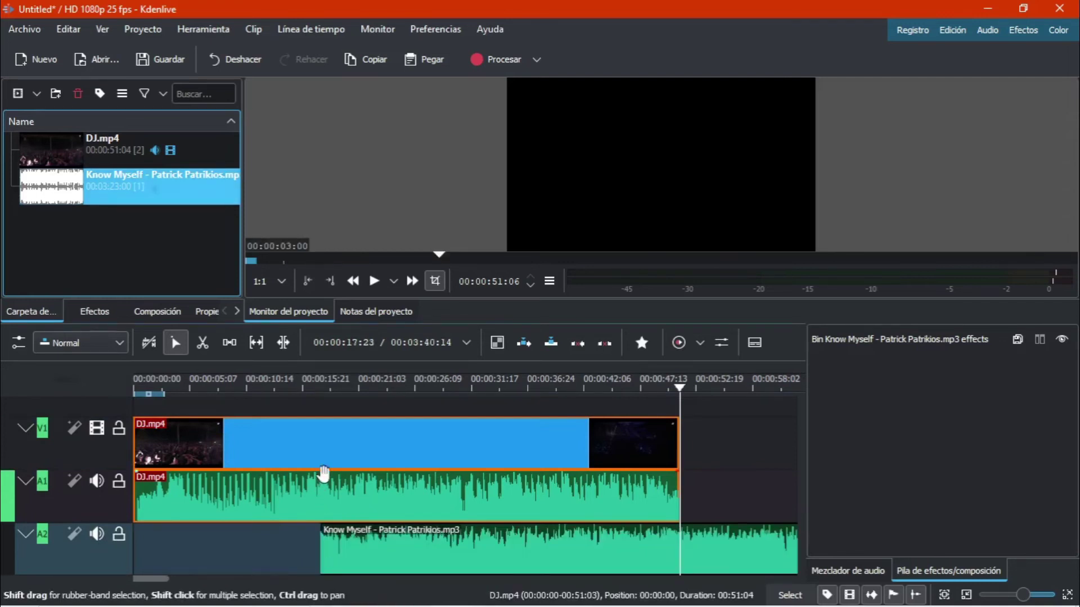
Ungroup the DJ.mp4 video and audio, and cut the audio clip on A1 at 00:00:21:04 with the Razor tool
right_click(302, 508)
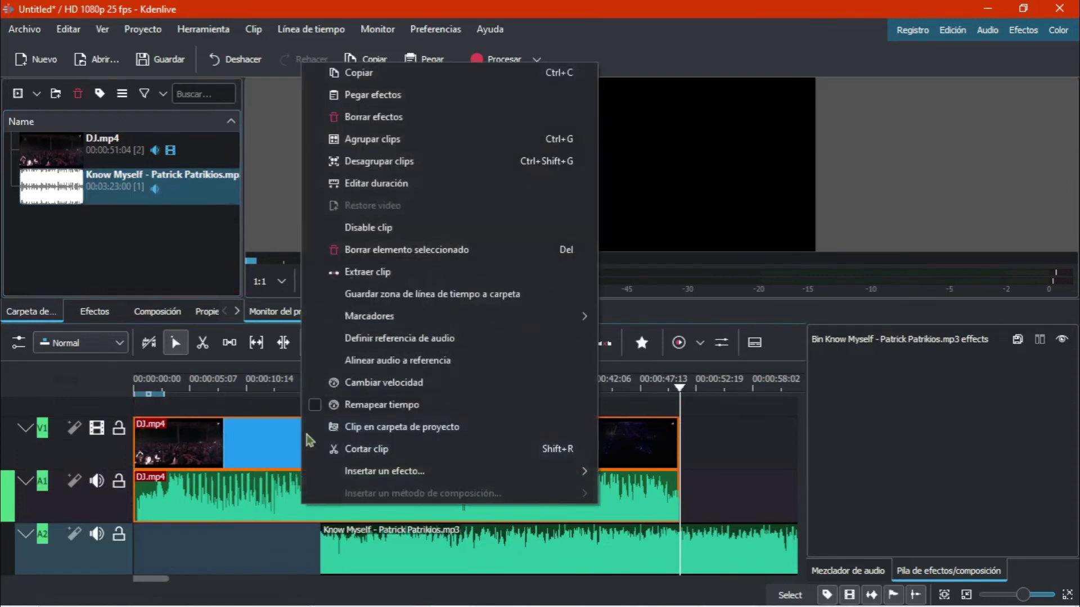
left_click(374, 163)
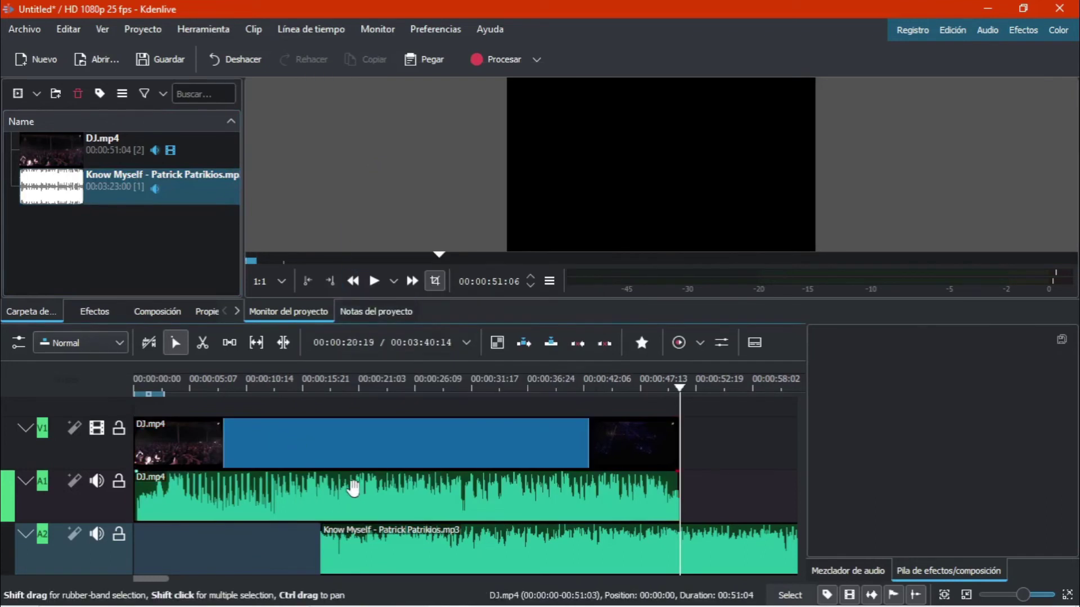
left_click(203, 345)
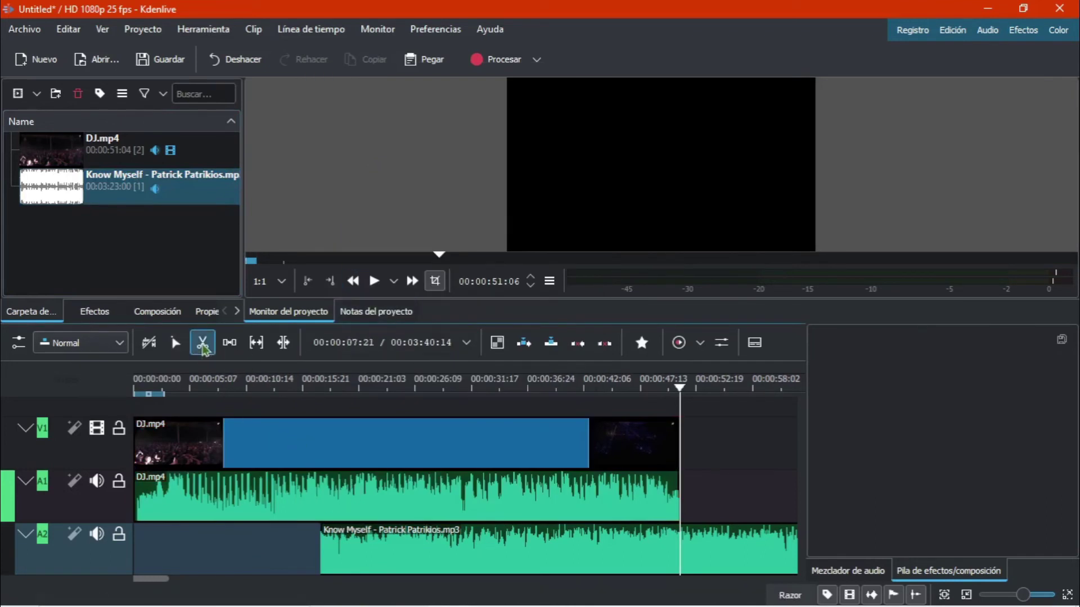
left_click(360, 487)
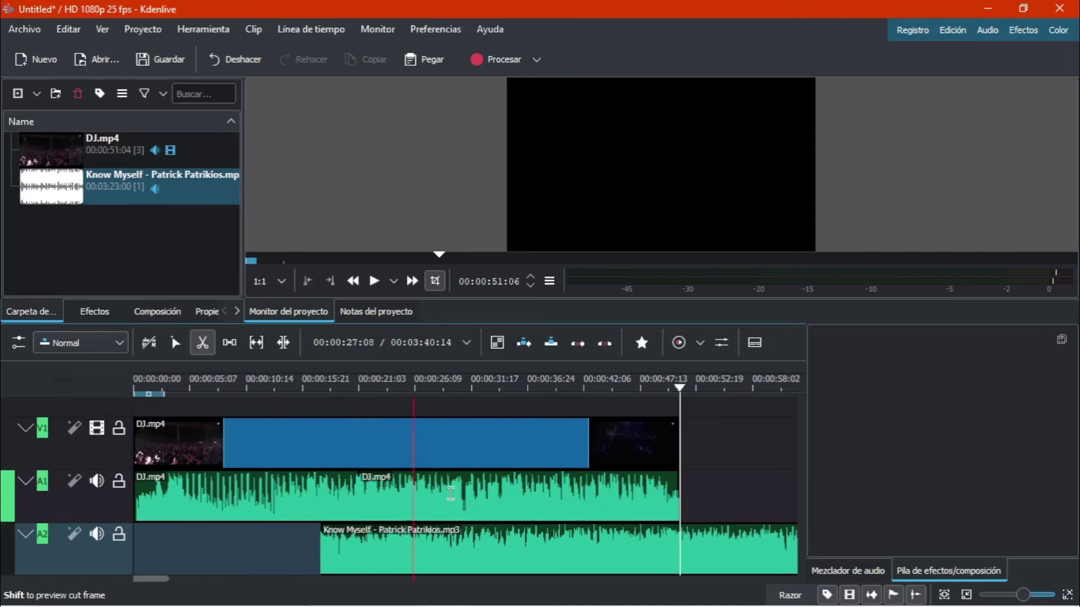
Cut the Know Myself clip on A2 where the DJ.mp4 video ends, and return to the selection tool
left_click(681, 531)
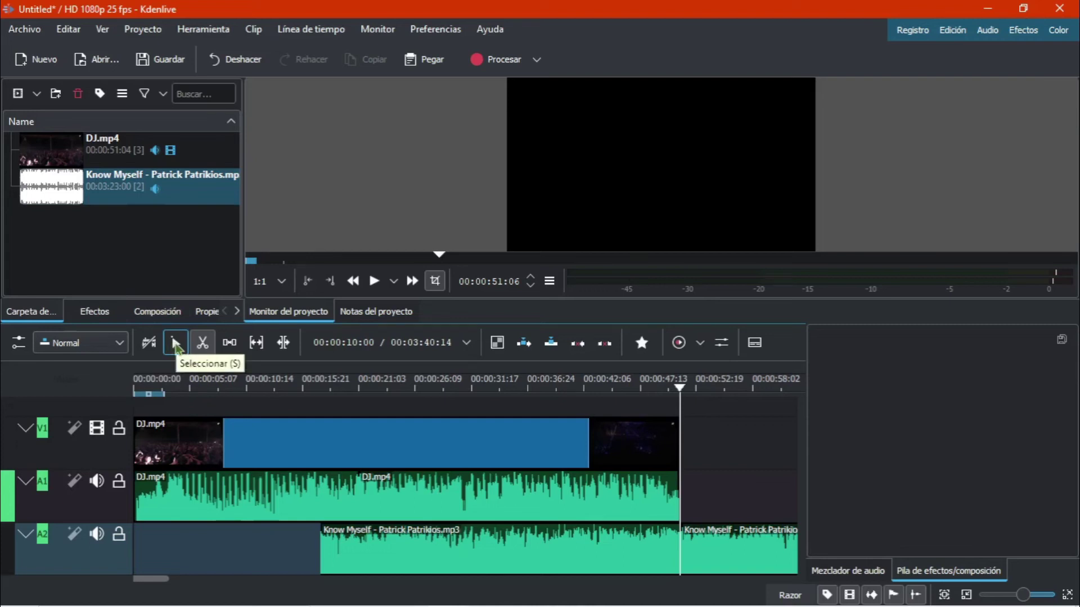
left_click(176, 344)
key("ctrl+z")
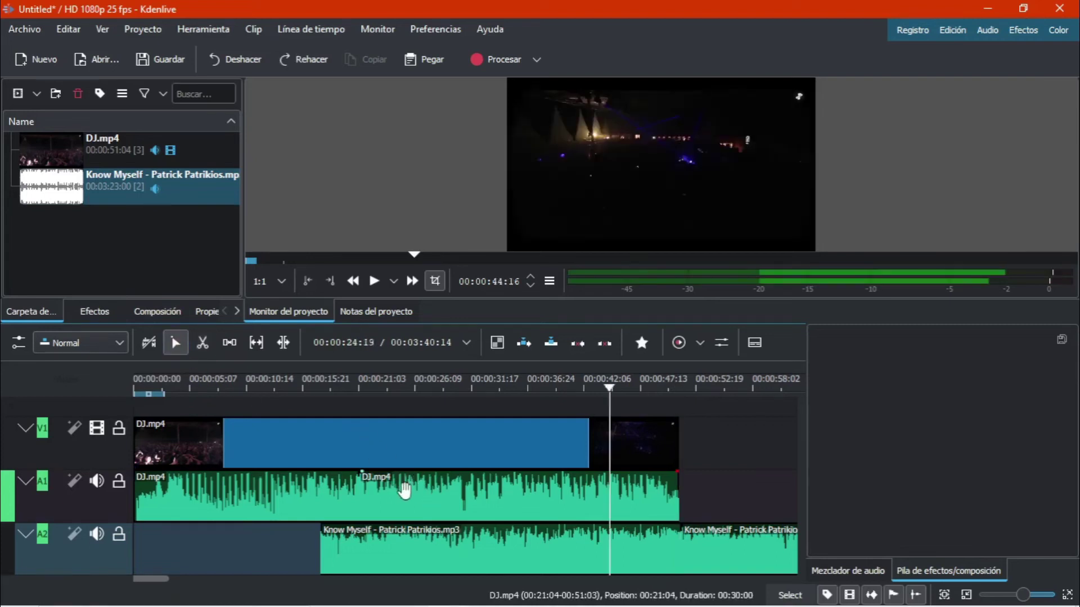
Remove the second DJ.mp4 audio piece from A1 and the Know Myself remainder beyond the video's end from A2
right_click(470, 497)
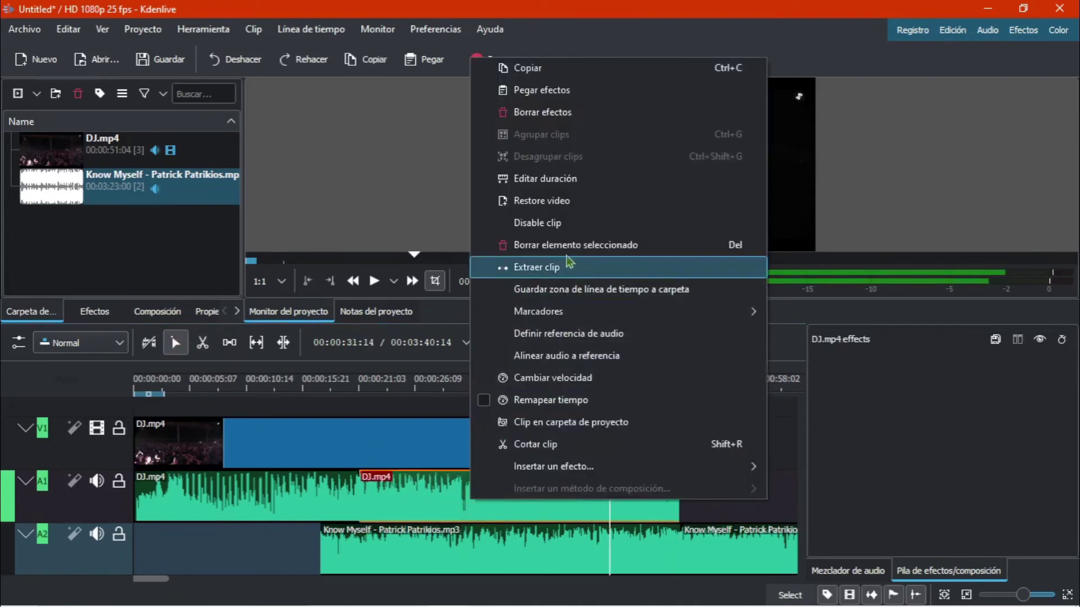
left_click(537, 268)
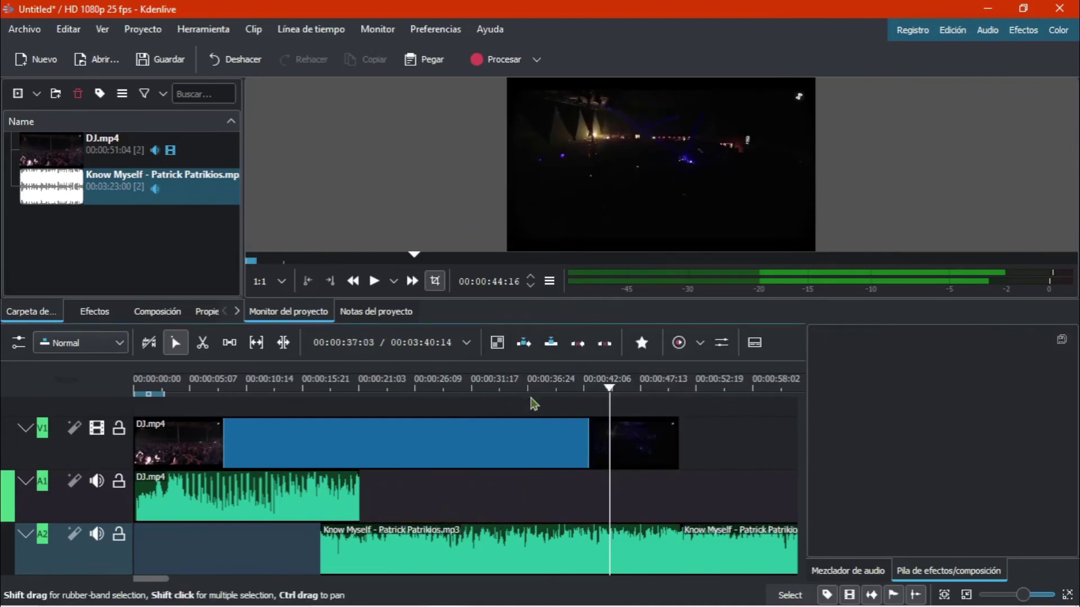
right_click(716, 548)
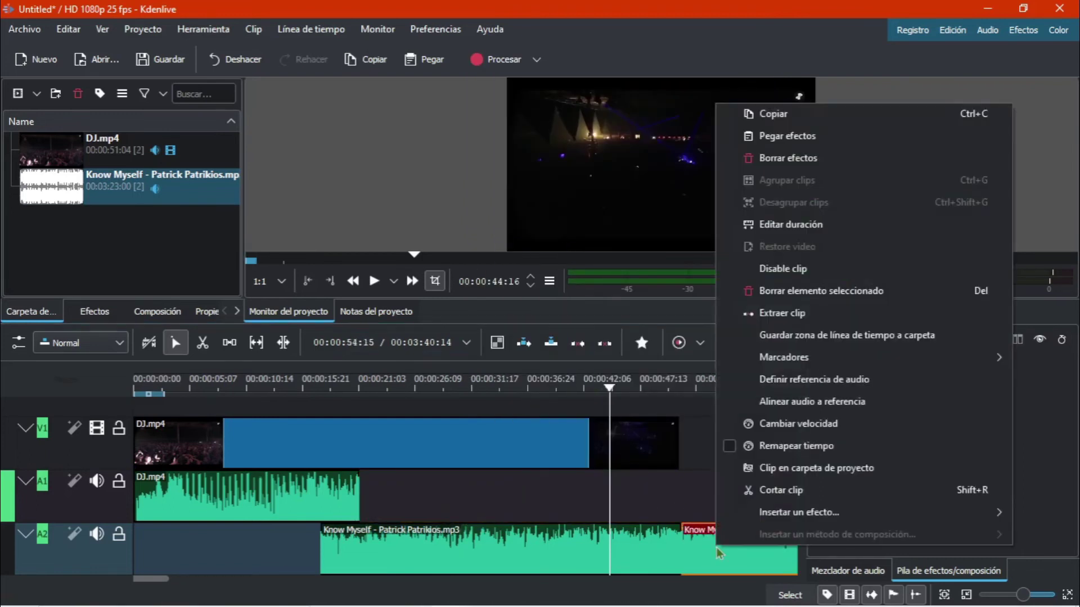
left_click(793, 291)
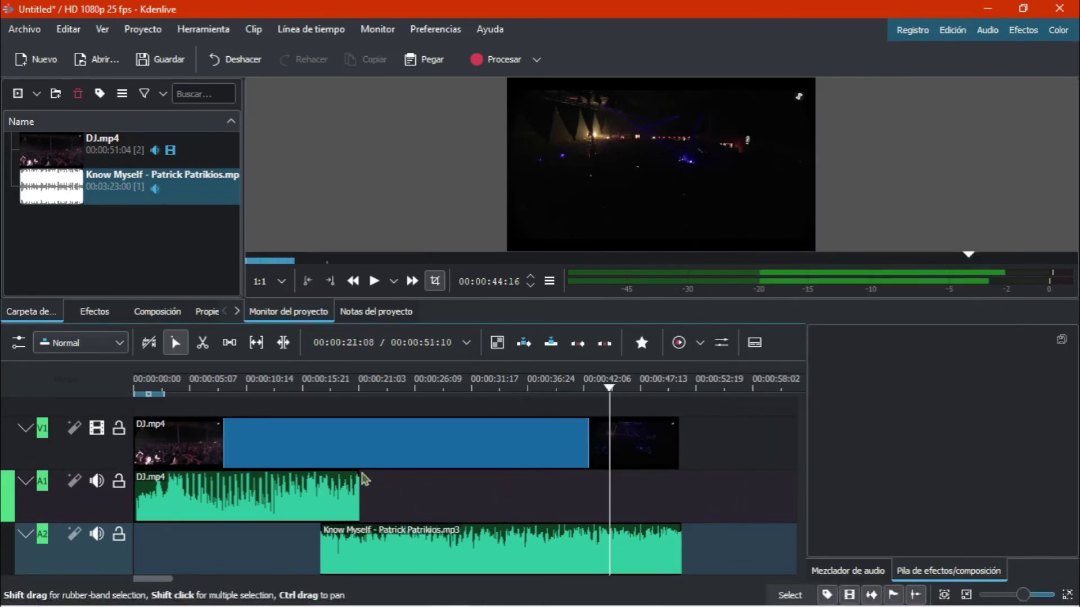
Crossfade the two tracks with a fade-out of about 4 seconds on the DJ.mp4 audio and a fade-in of about 4 seconds on Know Myself
mouse_move(358, 481)
left_click_drag(357, 481, 317, 483)
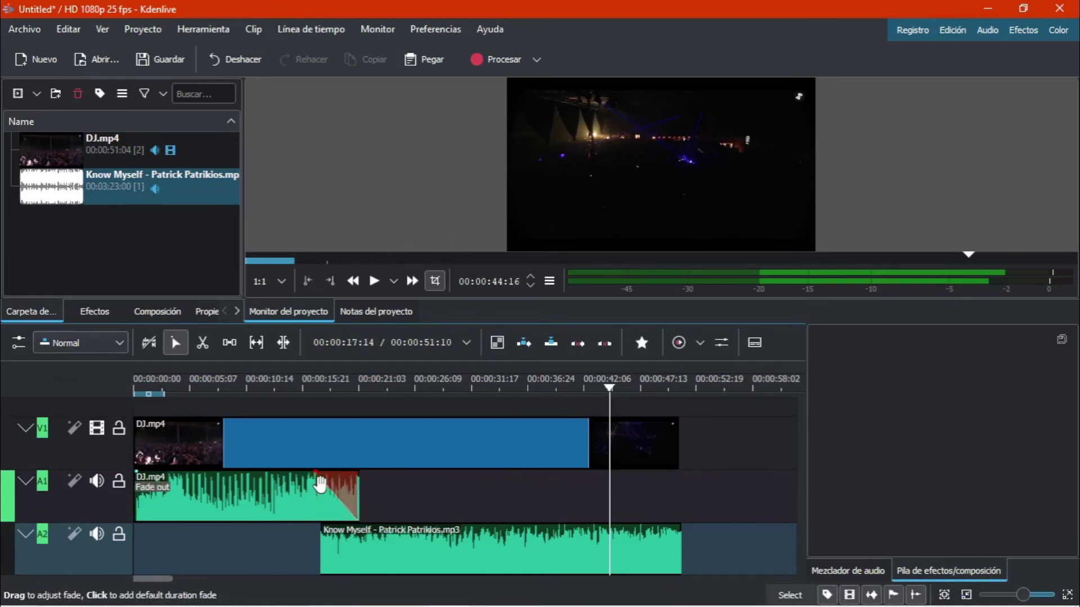
left_click_drag(328, 532, 364, 538)
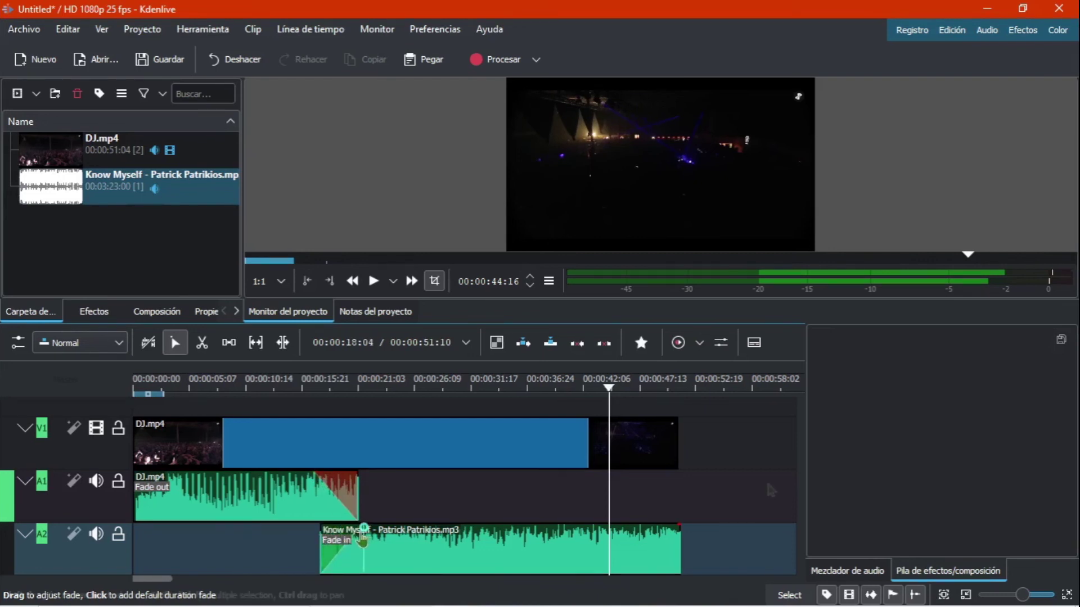